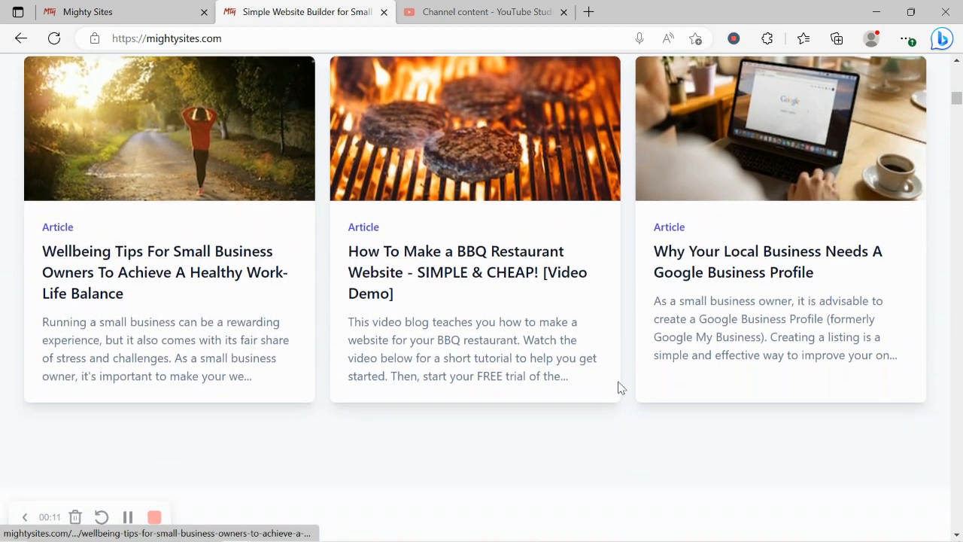
pyautogui.scroll(-2, 620, 388)
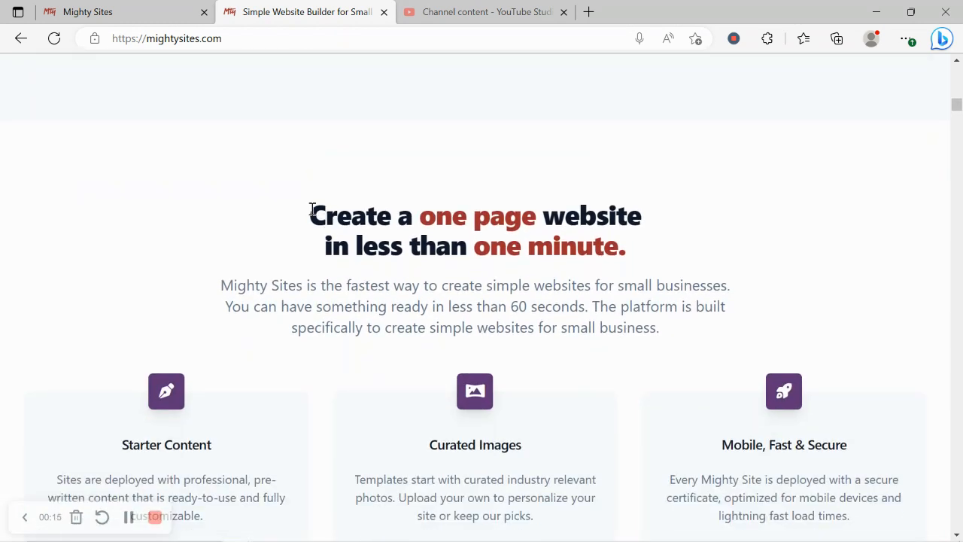
# Skim the homepage's one-page website and market templates headings, then go to the site-create tab.
pyautogui.moveTo(312, 209); pyautogui.dragTo(665, 249)
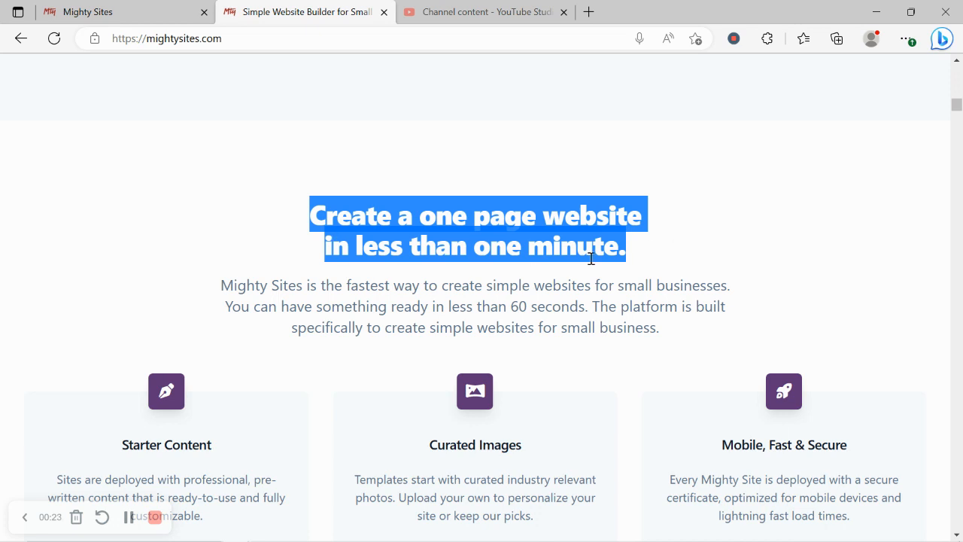
pyautogui.click(621, 291)
pyautogui.scroll(-4, 622, 293)
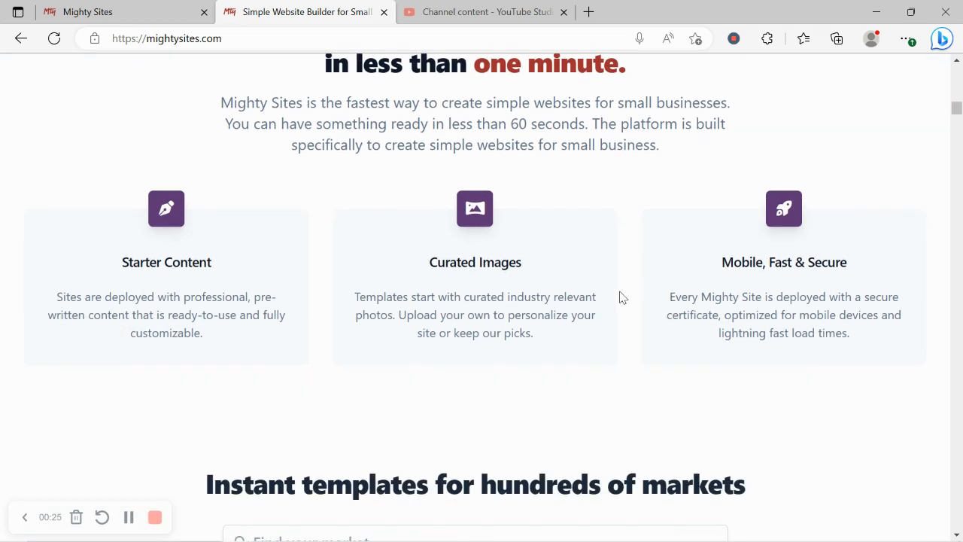
pyautogui.moveTo(204, 350); pyautogui.dragTo(766, 356)
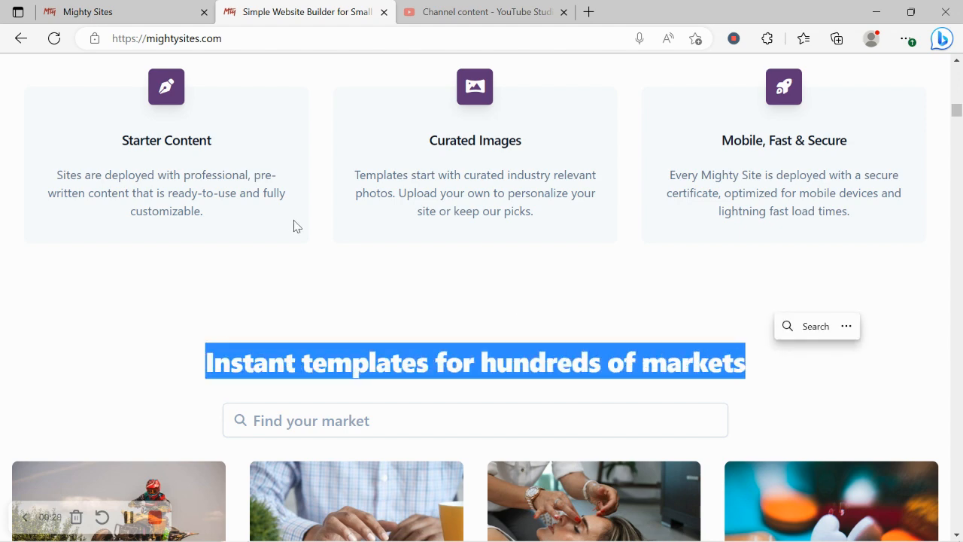
pyautogui.click(142, 9)
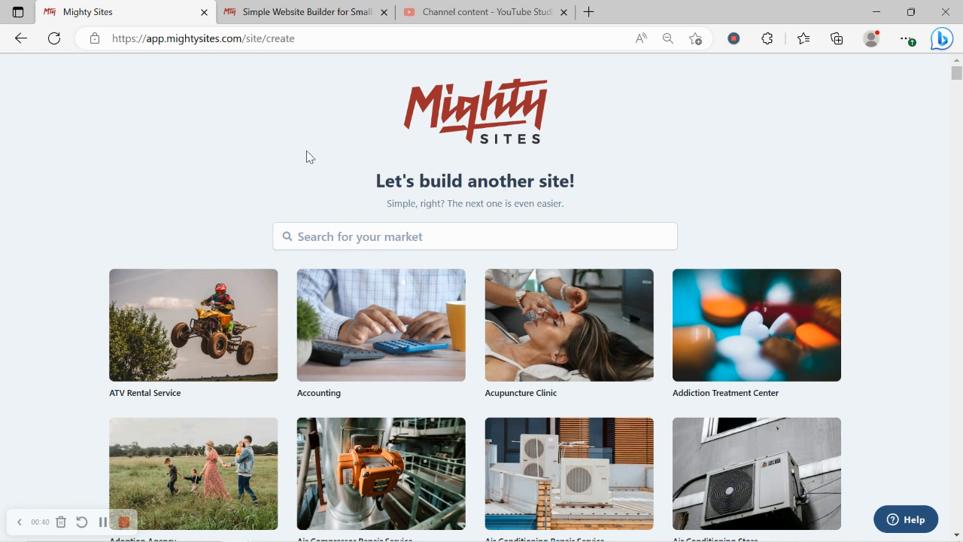
pyautogui.scroll(-3, 269, 202)
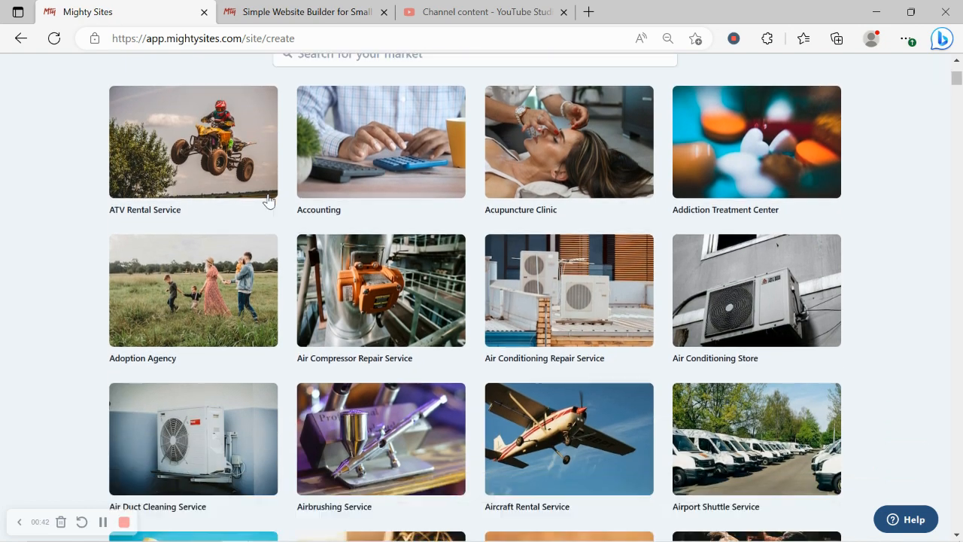
pyautogui.scroll(-5, 269, 202)
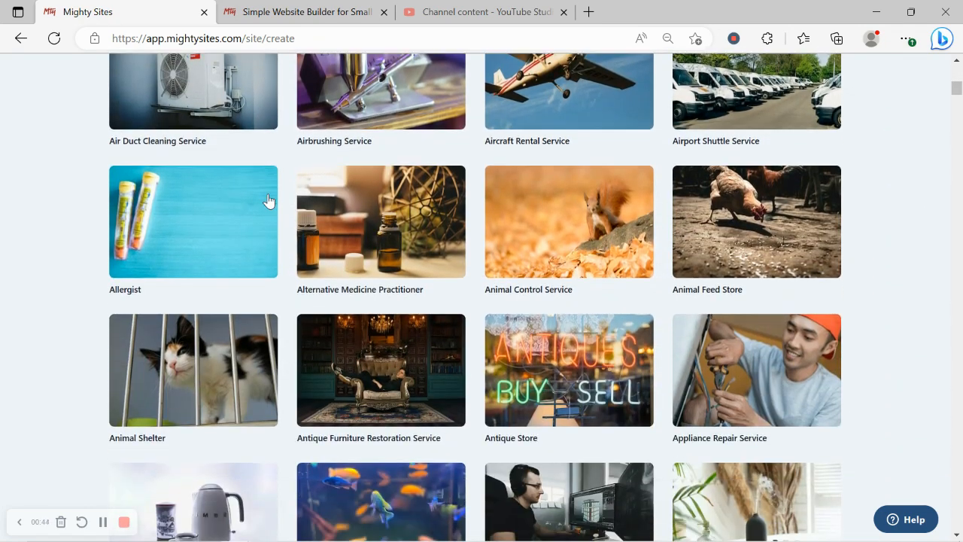
pyautogui.scroll(-4, 269, 202)
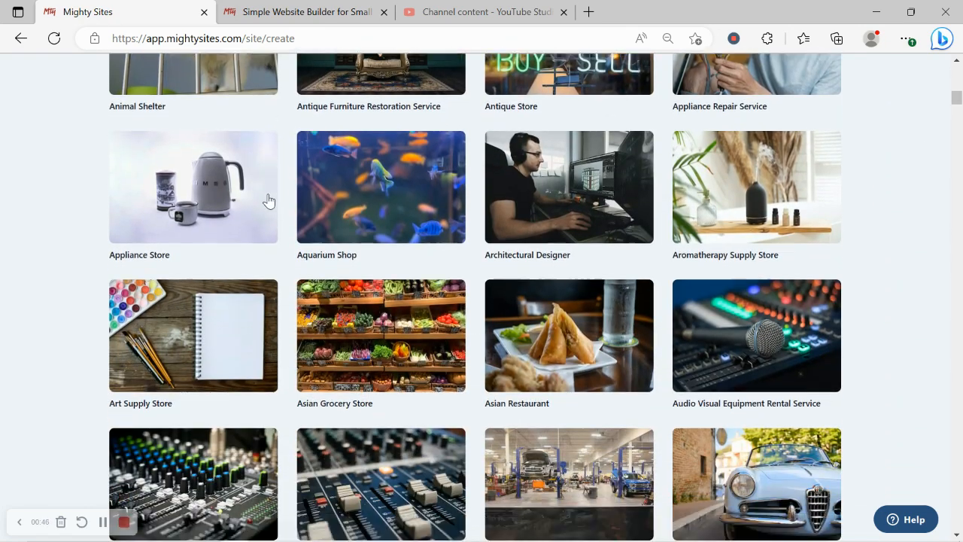
pyautogui.scroll(-1, 268, 201)
pyautogui.scroll(-3, 269, 201)
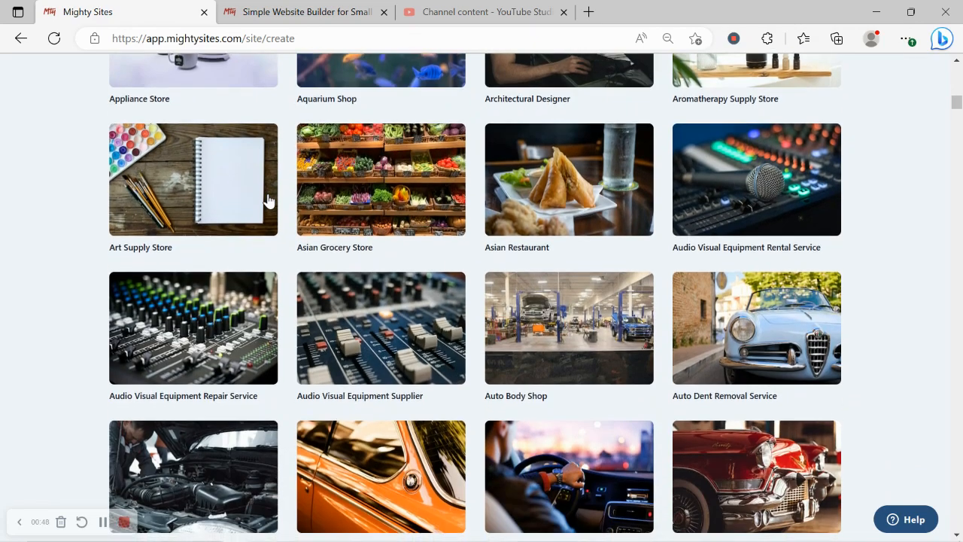
pyautogui.scroll(-2, 268, 202)
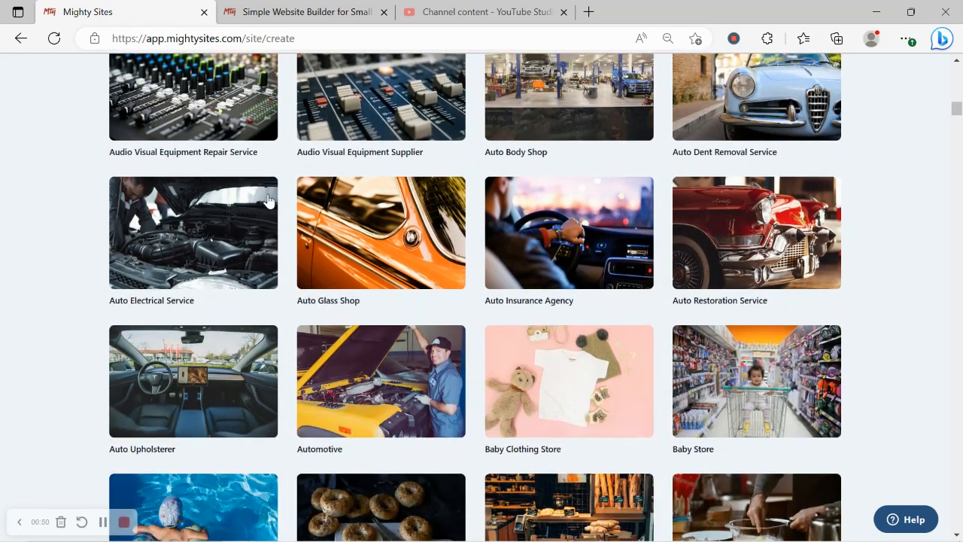
pyautogui.scroll(7, 269, 202)
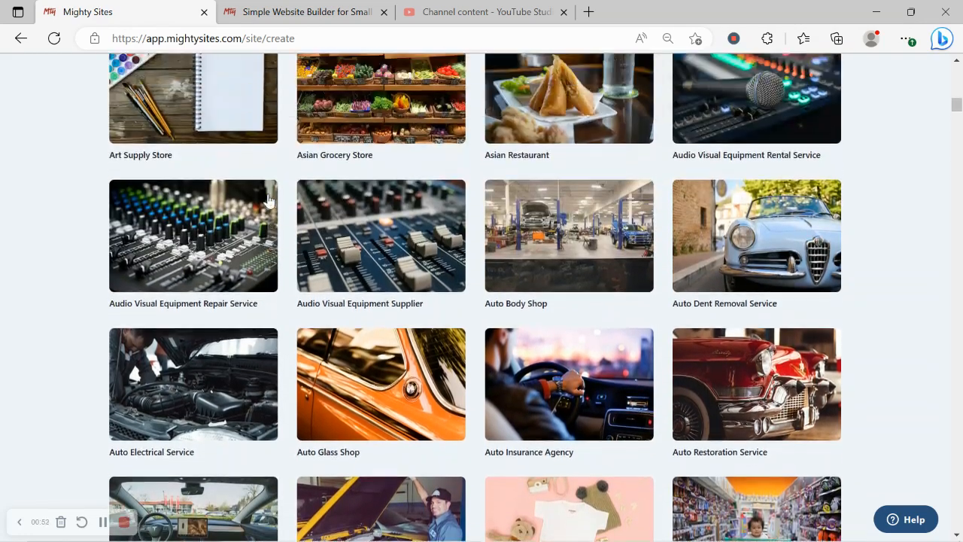
pyautogui.scroll(10, 269, 202)
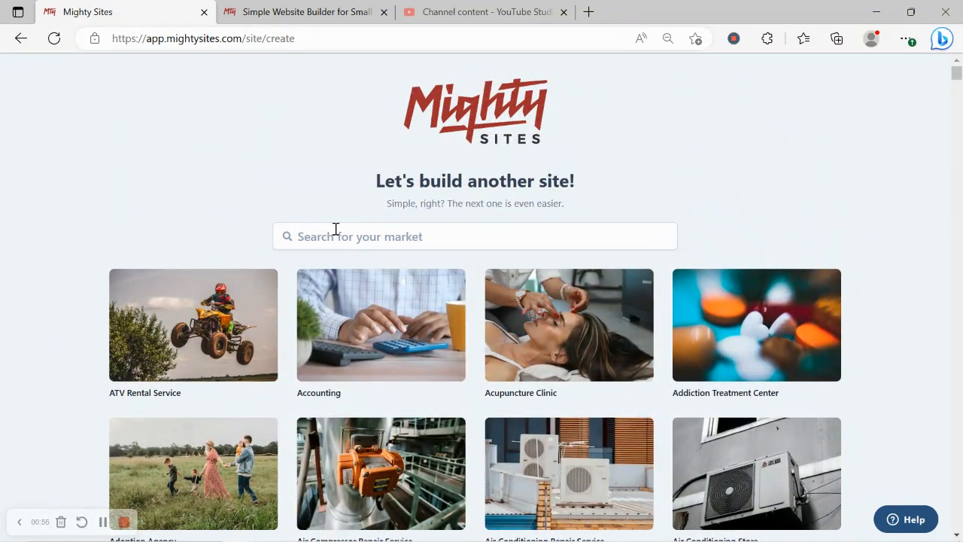
pyautogui.click(335, 230)
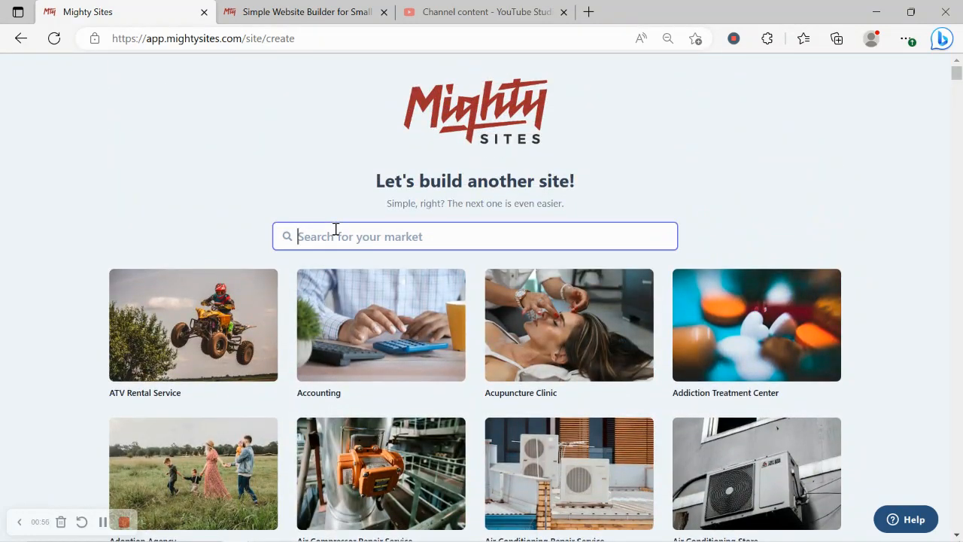
# Search the markets for 'div' and pick the Divorce Lawyer template.
pyautogui.write('div')
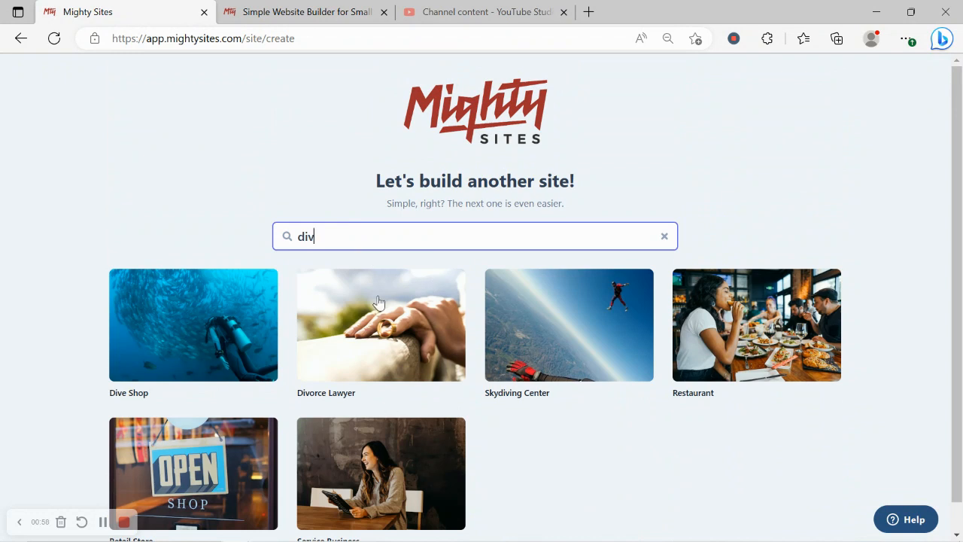
pyautogui.click(418, 332)
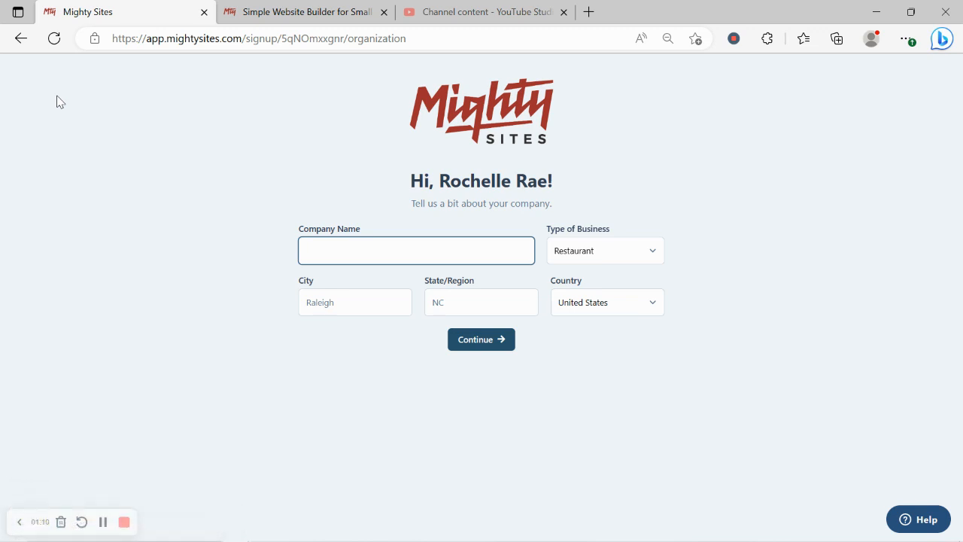
# Enter the firm's business name, city Denver, state Colorado, business type Service, and generate the site.
pyautogui.write('Rochell')
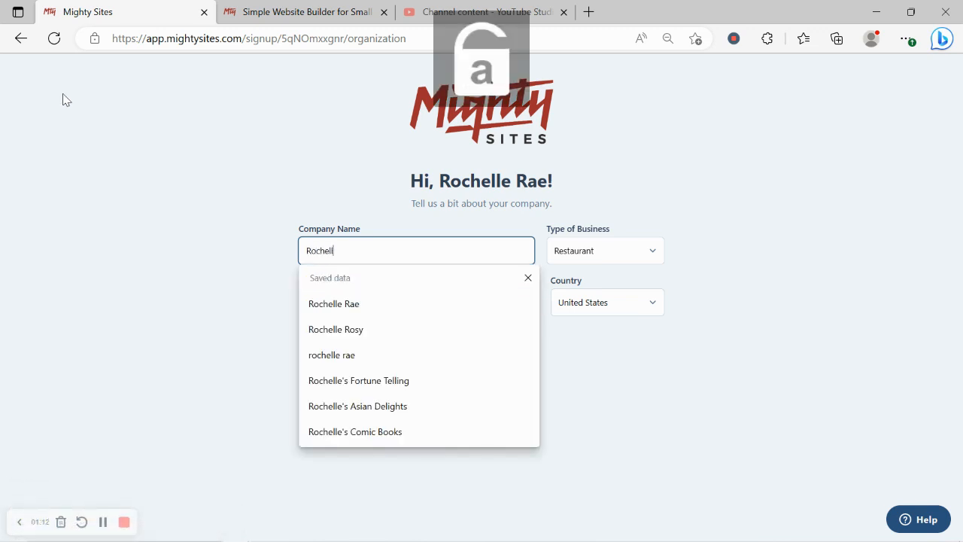
pyautogui.write("e's Divorce ")
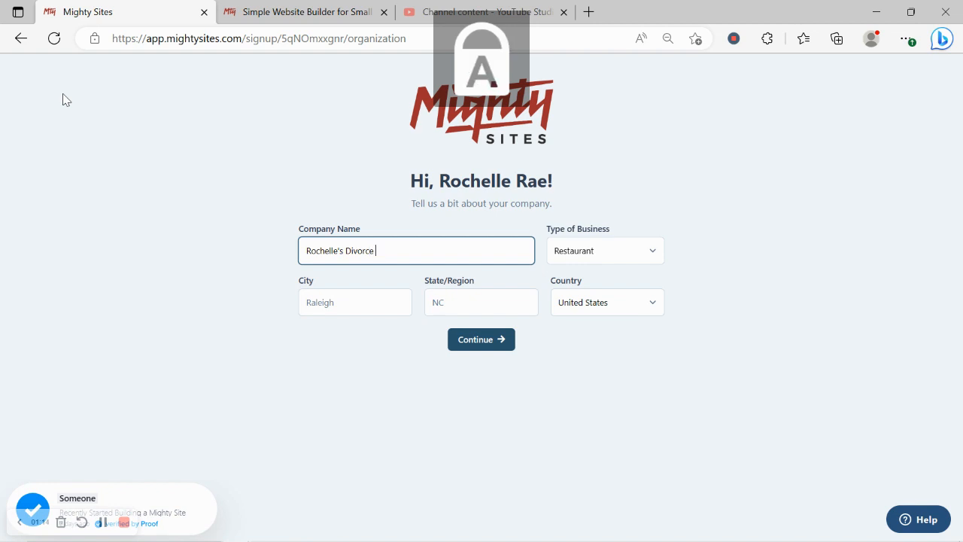
pyautogui.write('Solutions')
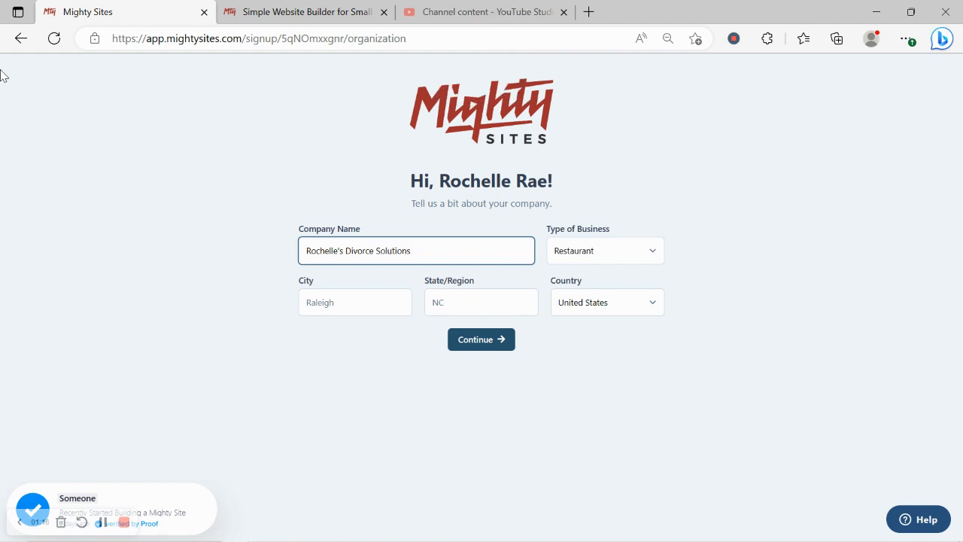
pyautogui.click(351, 303)
pyautogui.write('D')
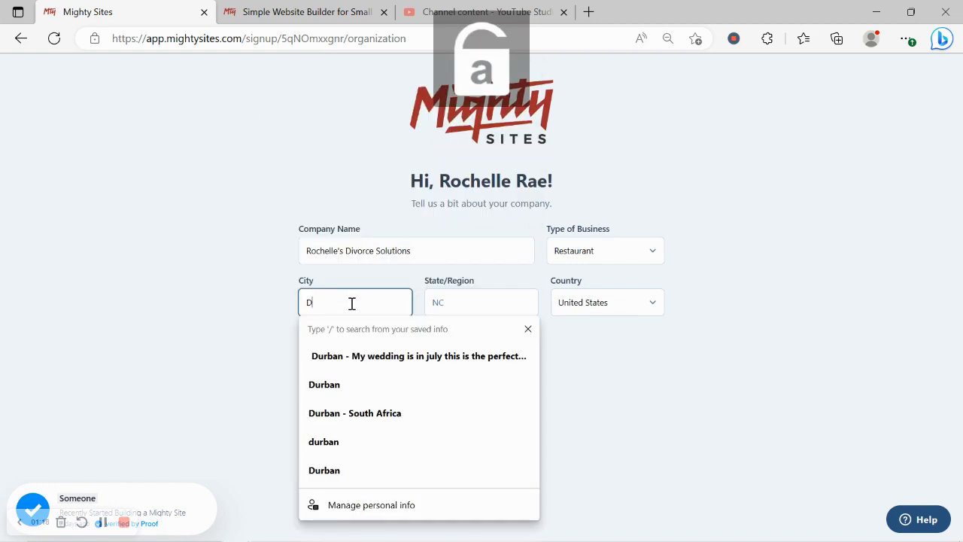
pyautogui.write('enver')
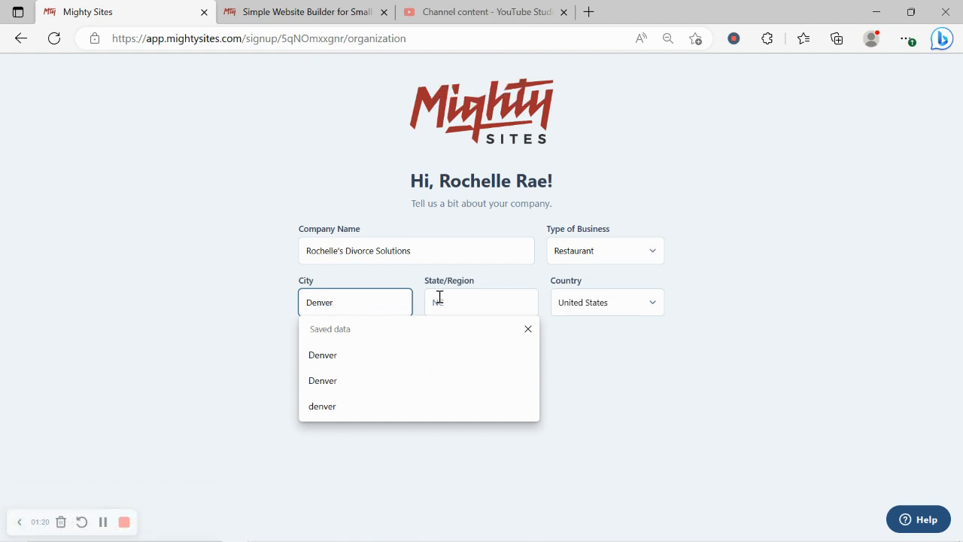
pyautogui.click(439, 299)
pyautogui.write('Colorado')
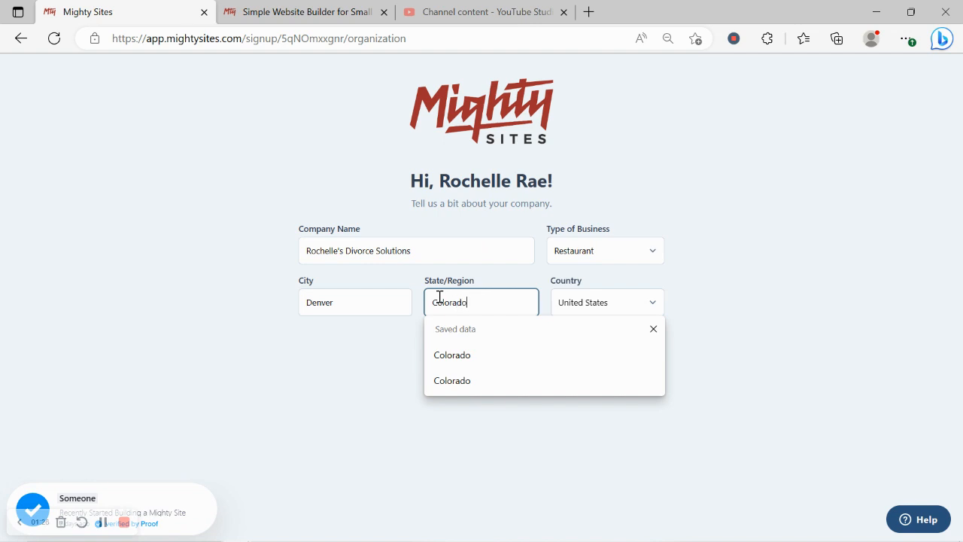
pyautogui.click(760, 252)
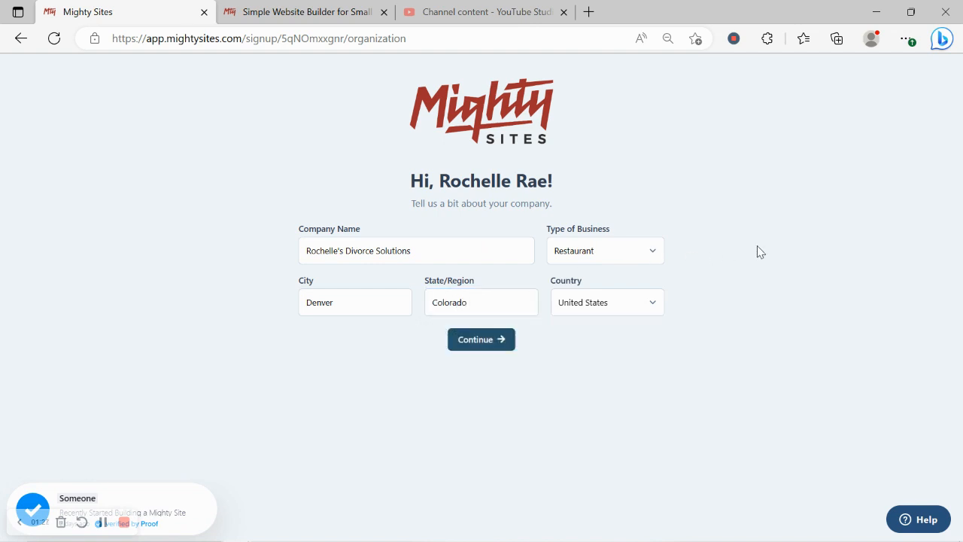
pyautogui.click(631, 251)
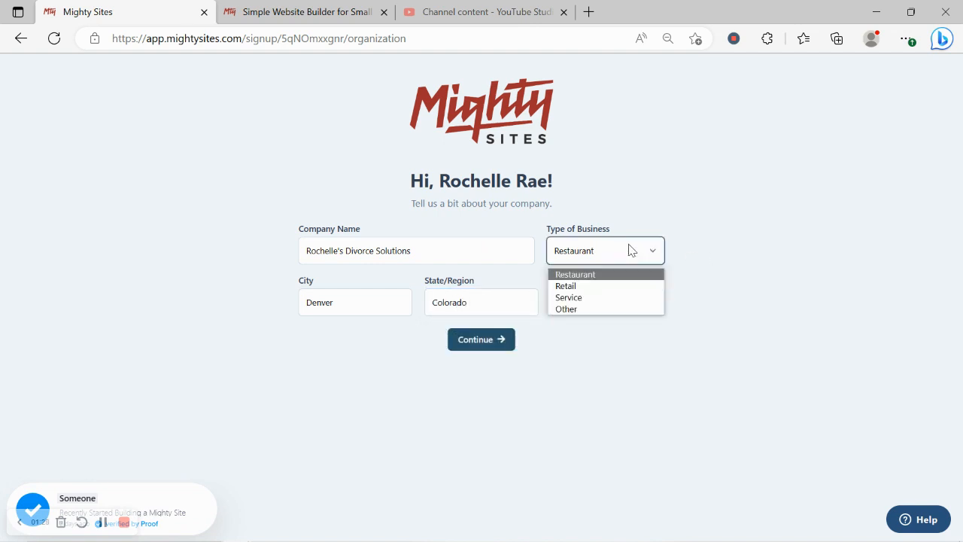
pyautogui.click(614, 299)
pyautogui.click(489, 341)
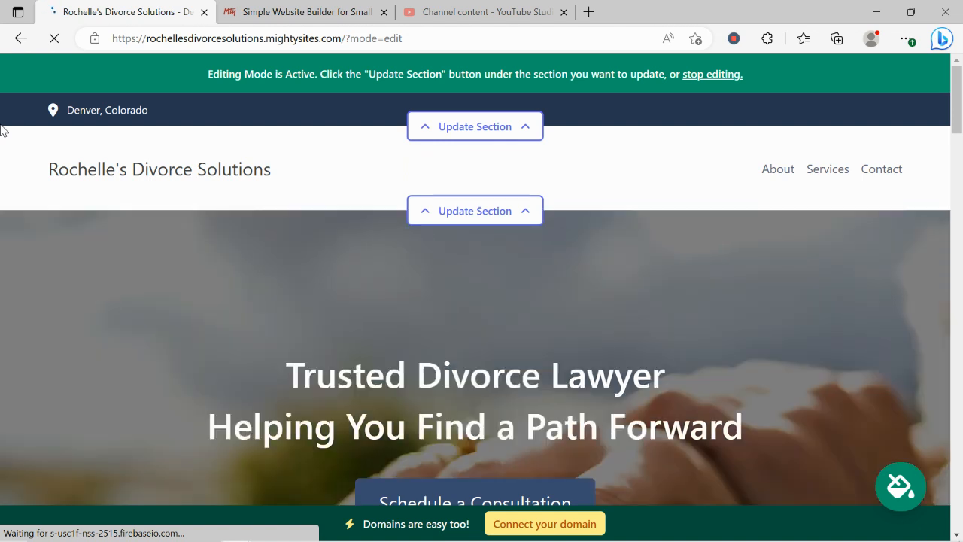
pyautogui.scroll(-5, 1, 129)
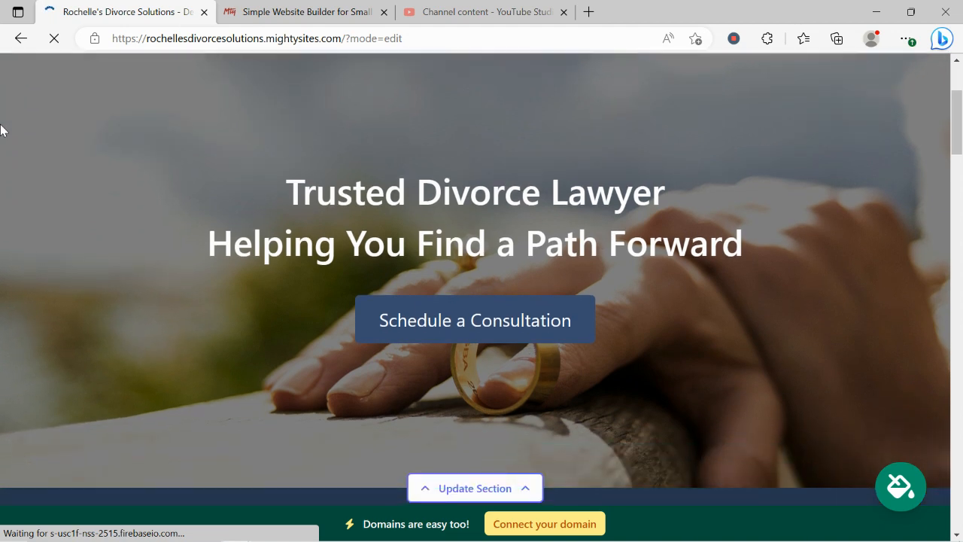
pyautogui.scroll(-5, 1, 129)
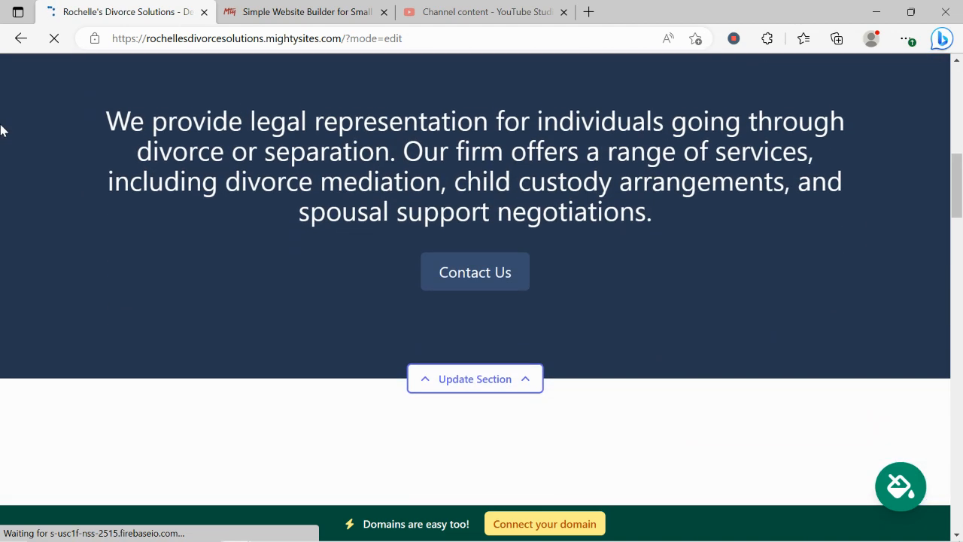
pyautogui.scroll(-3, 1, 130)
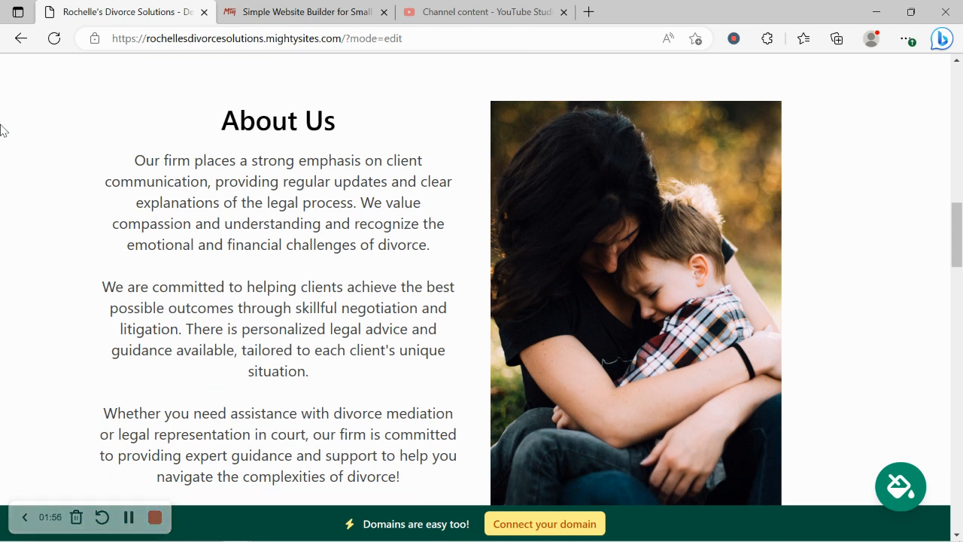
pyautogui.scroll(-3, 530, 179)
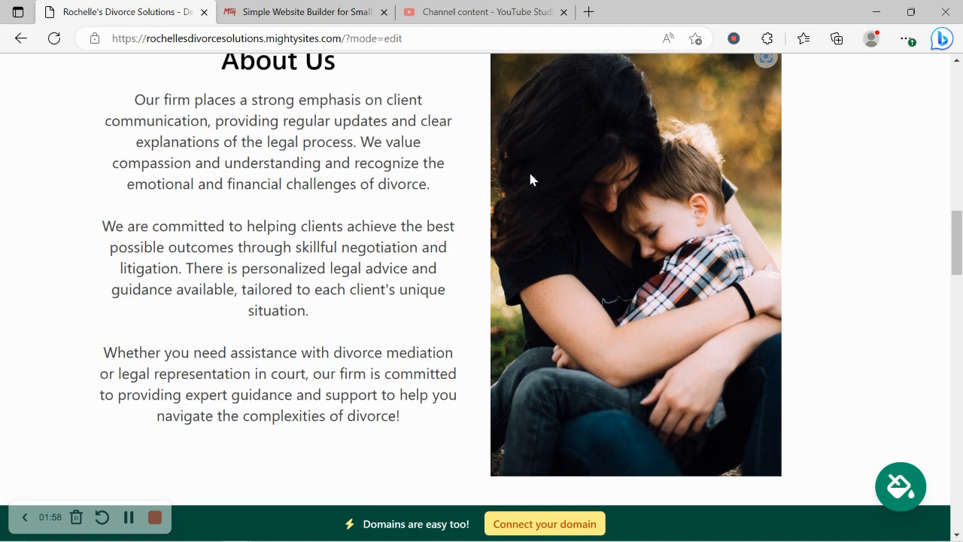
pyautogui.scroll(-4, 530, 179)
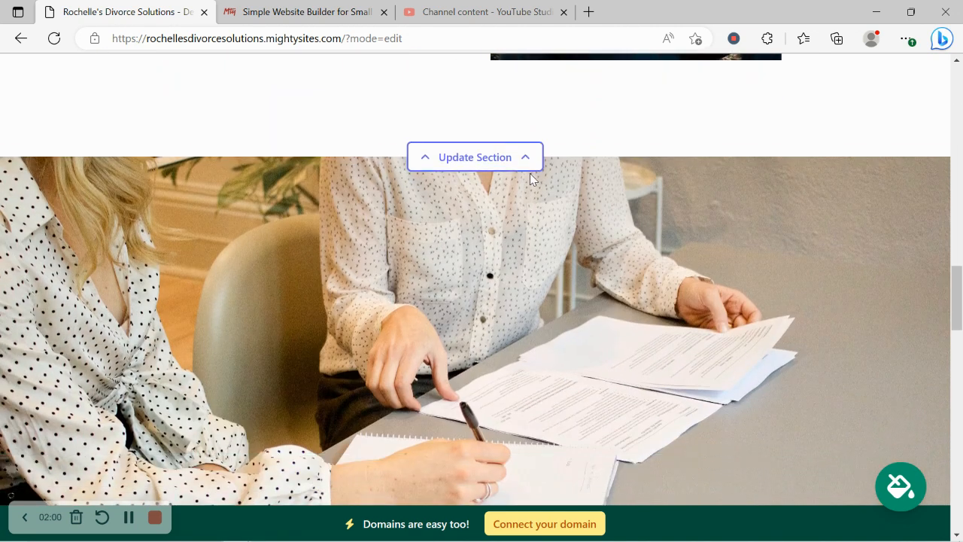
pyautogui.scroll(-4, 531, 179)
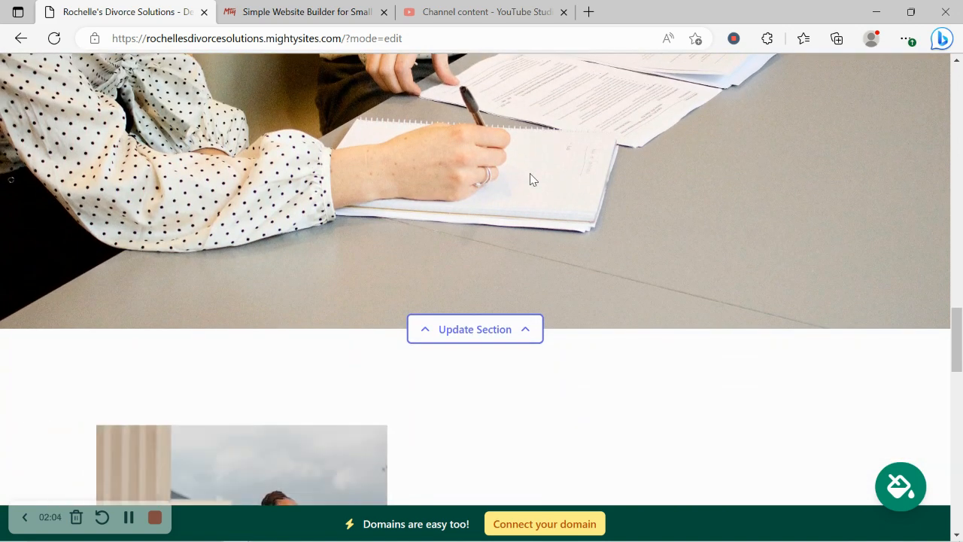
pyautogui.scroll(-5, 531, 179)
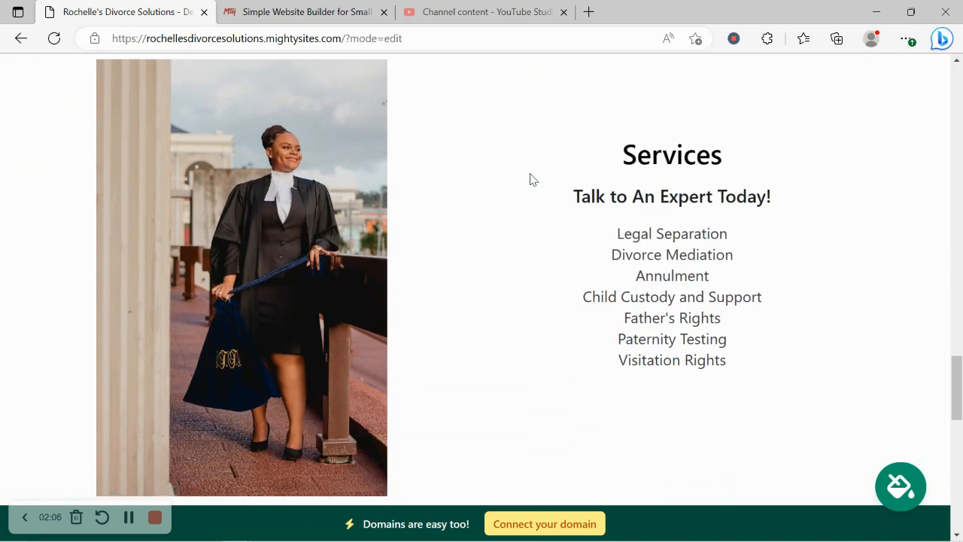
pyautogui.moveTo(584, 159); pyautogui.dragTo(746, 387)
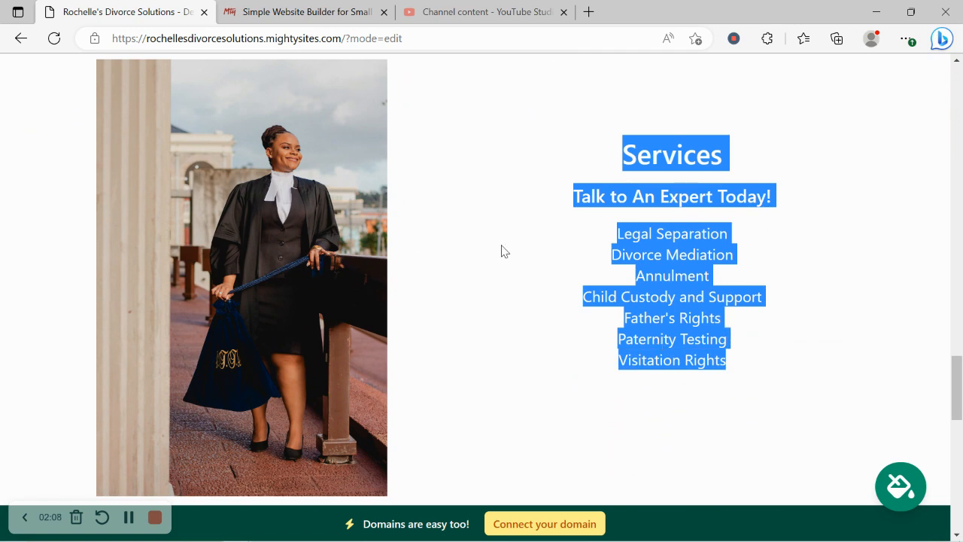
pyautogui.click(477, 286)
pyautogui.scroll(-6, 477, 286)
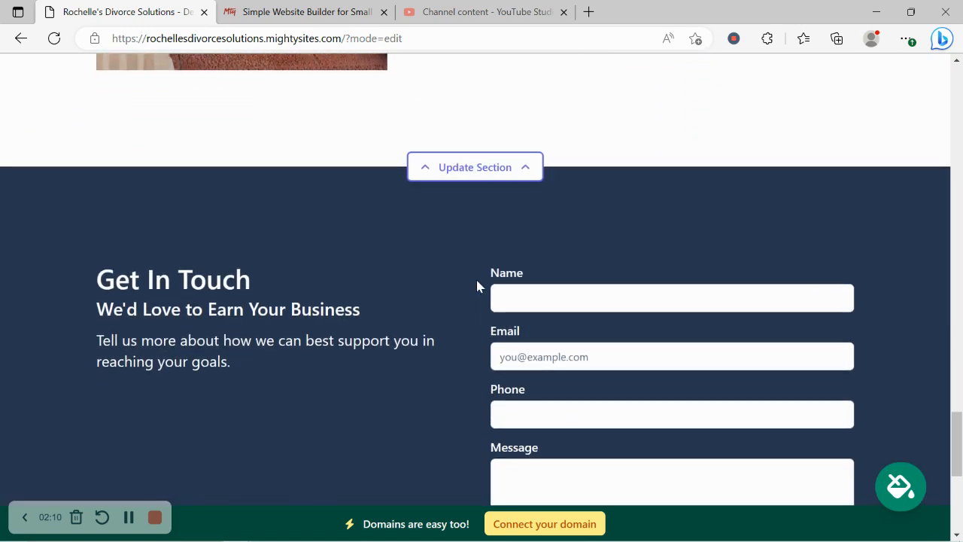
pyautogui.scroll(-5, 477, 286)
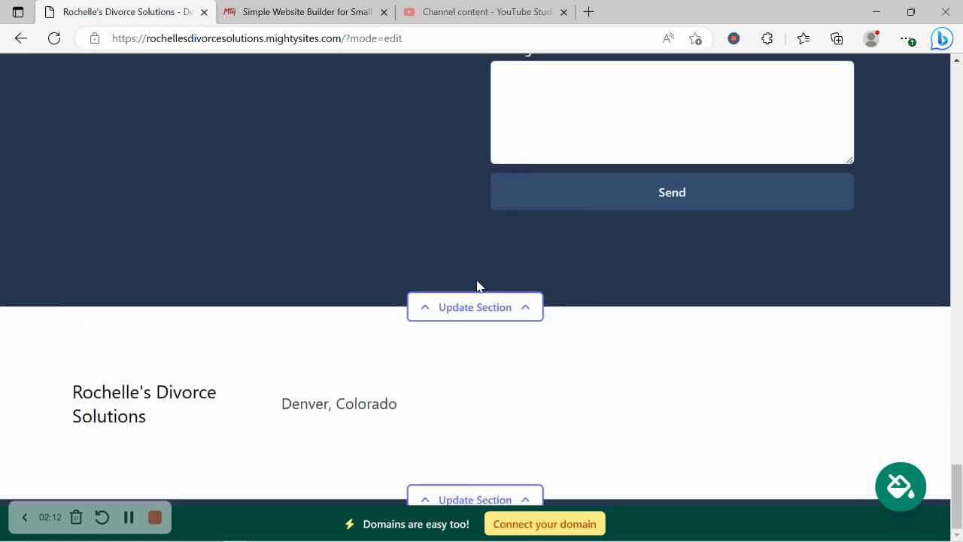
pyautogui.scroll(4, 477, 286)
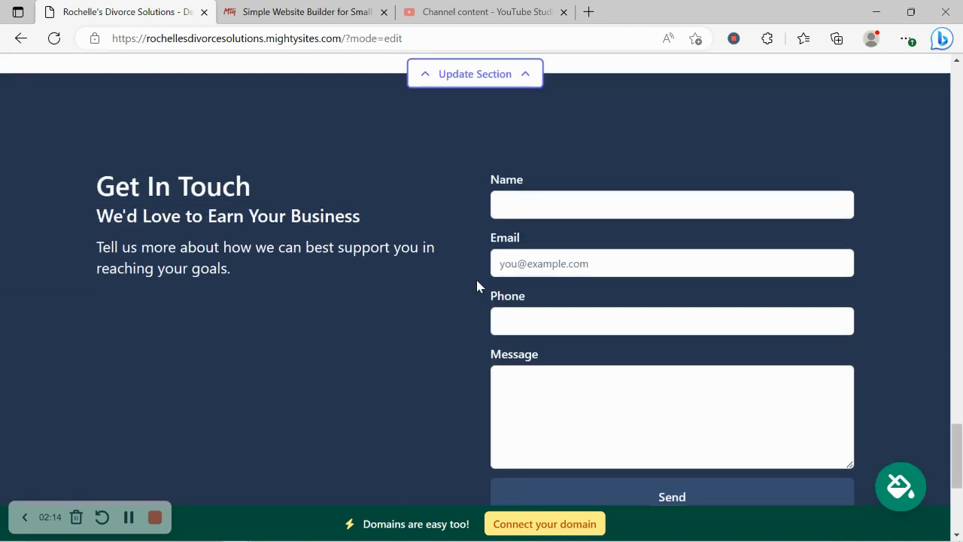
pyautogui.scroll(5, 477, 286)
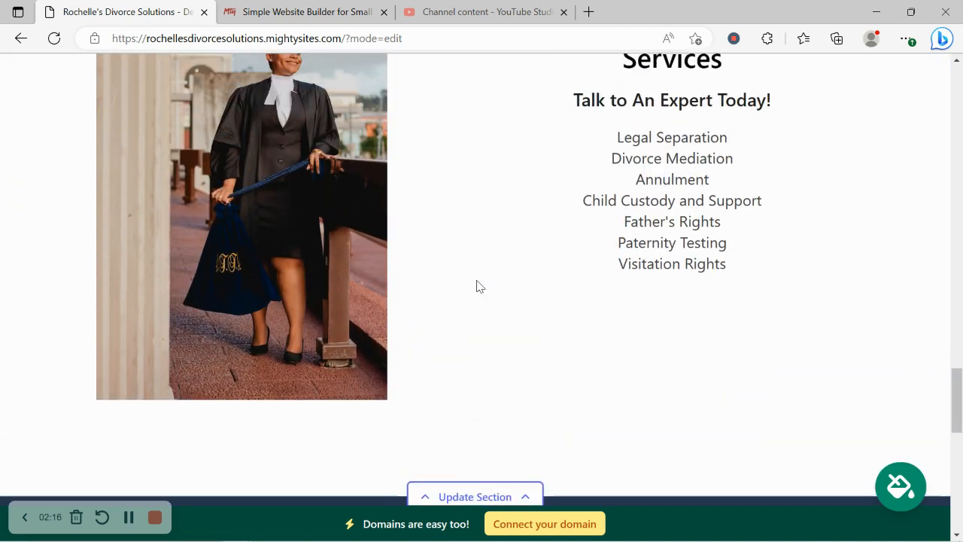
pyautogui.scroll(5, 477, 286)
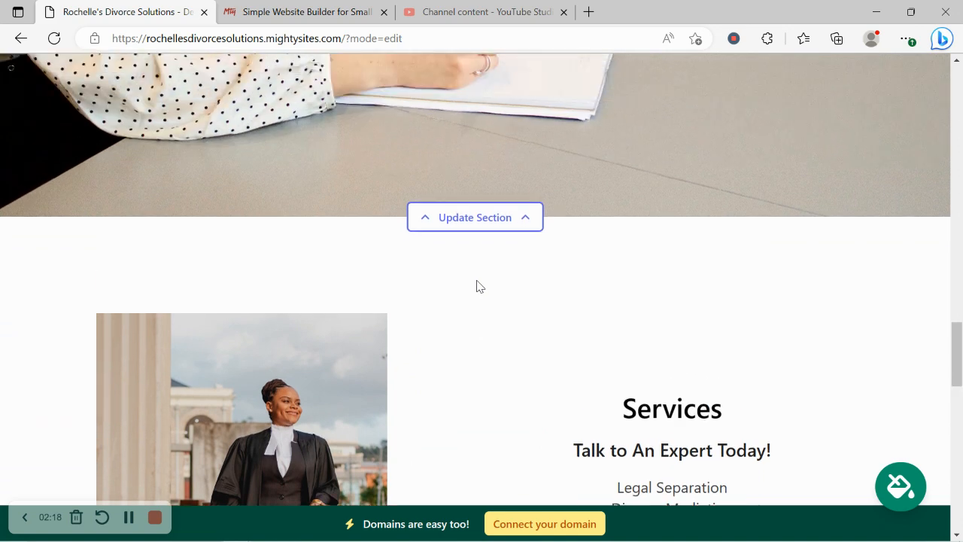
pyautogui.scroll(4, 477, 286)
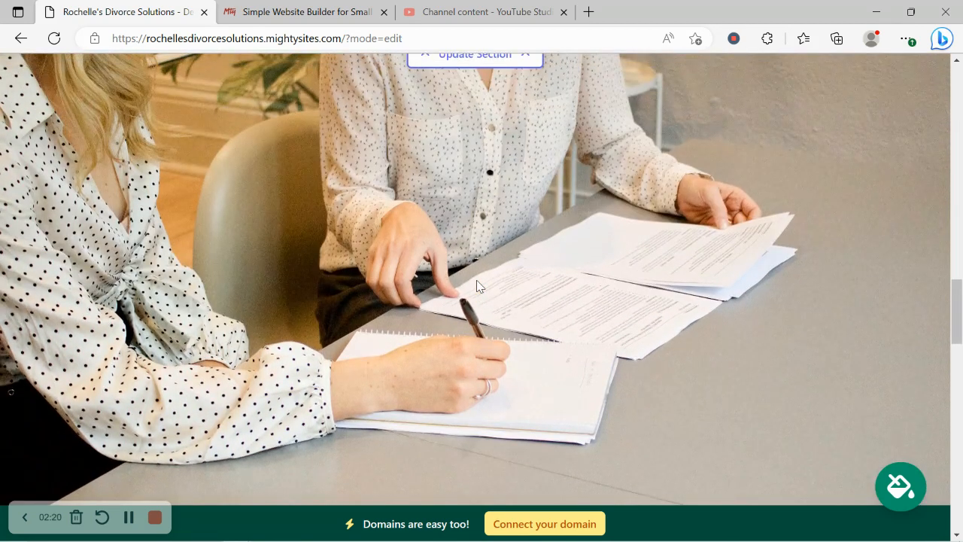
pyautogui.scroll(5, 476, 286)
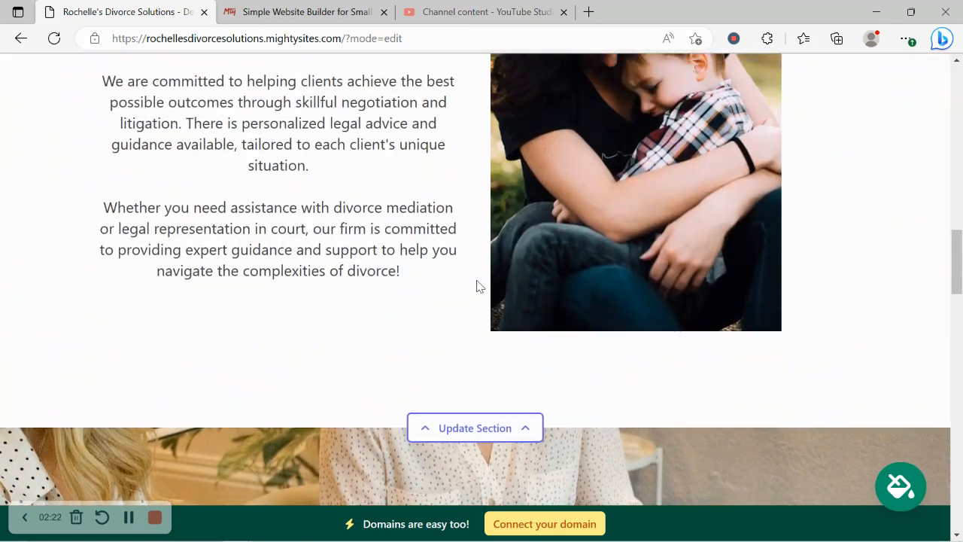
pyautogui.scroll(1, 477, 286)
pyautogui.scroll(3, 477, 286)
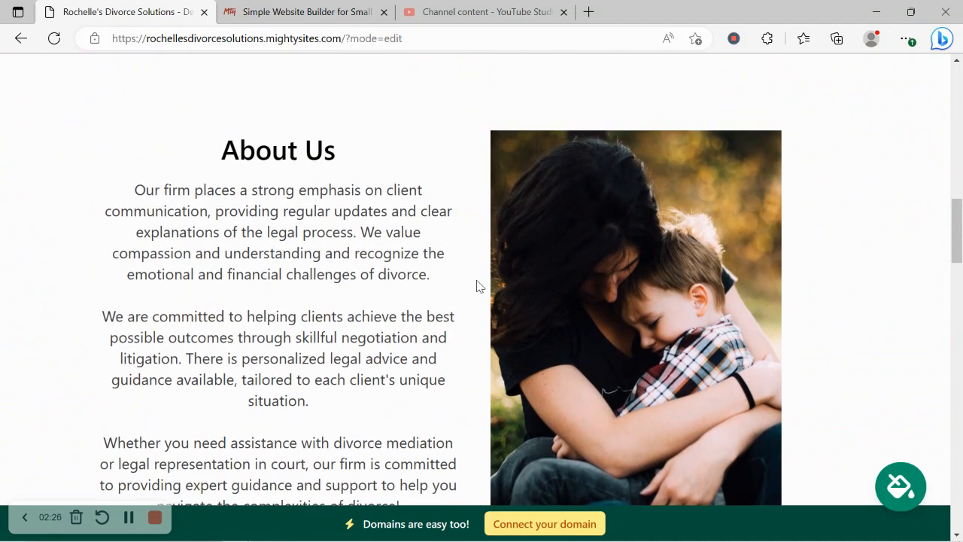
pyautogui.scroll(5, 476, 286)
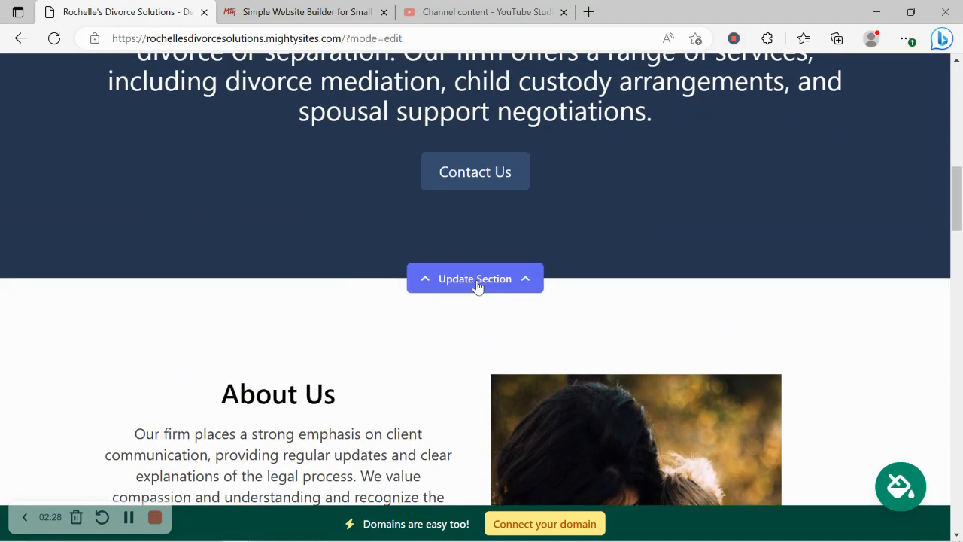
pyautogui.scroll(6, 476, 286)
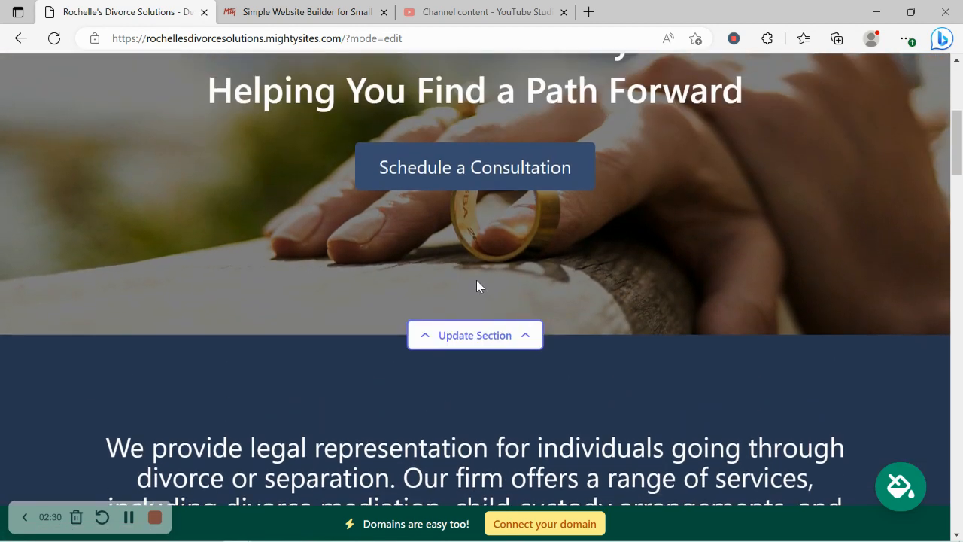
pyautogui.scroll(3, 476, 286)
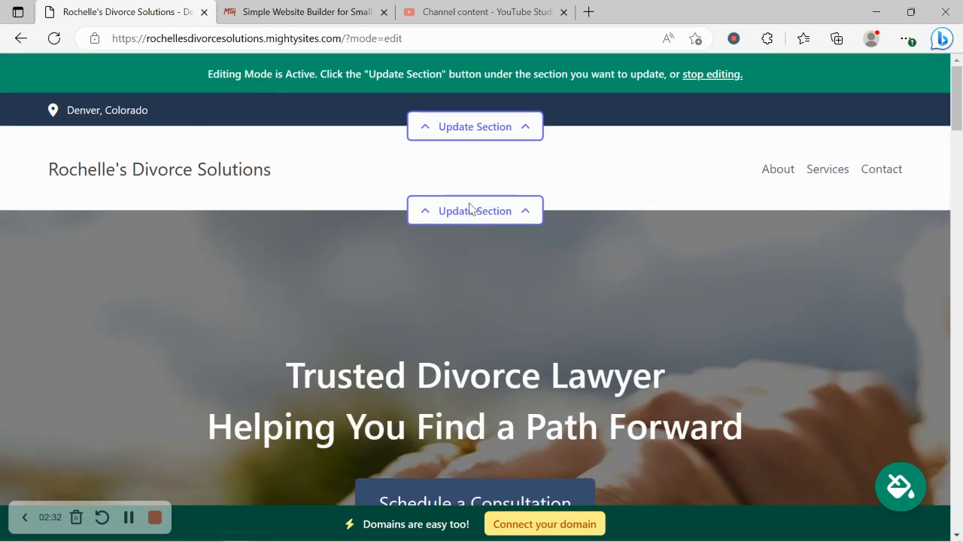
# Enter the firm's contact e-mail and phone number, and show the e-mail on the site.
pyautogui.click(511, 128)
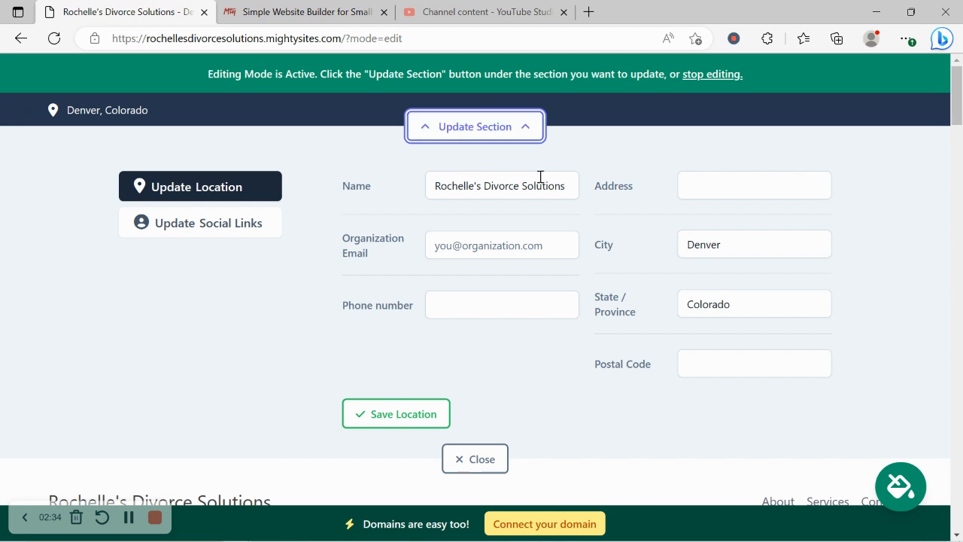
pyautogui.click(520, 241)
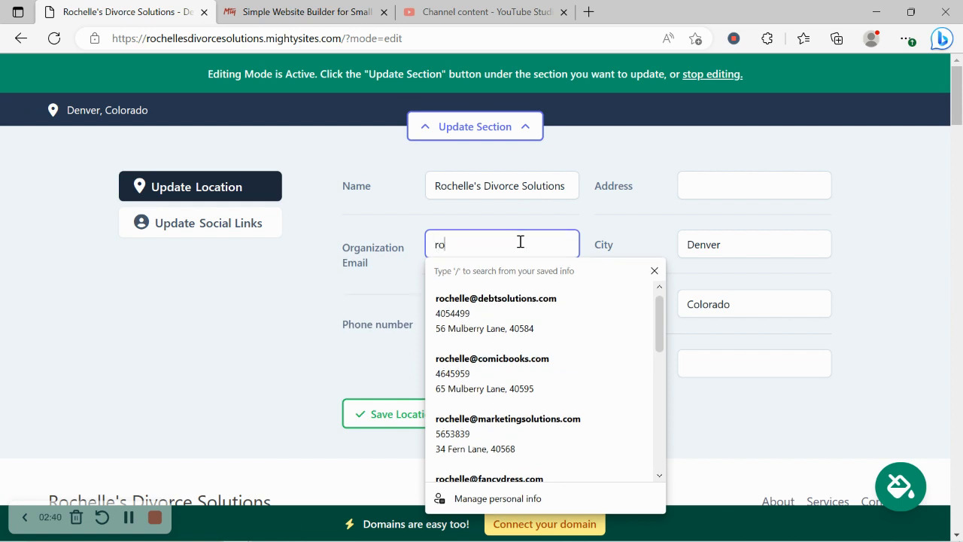
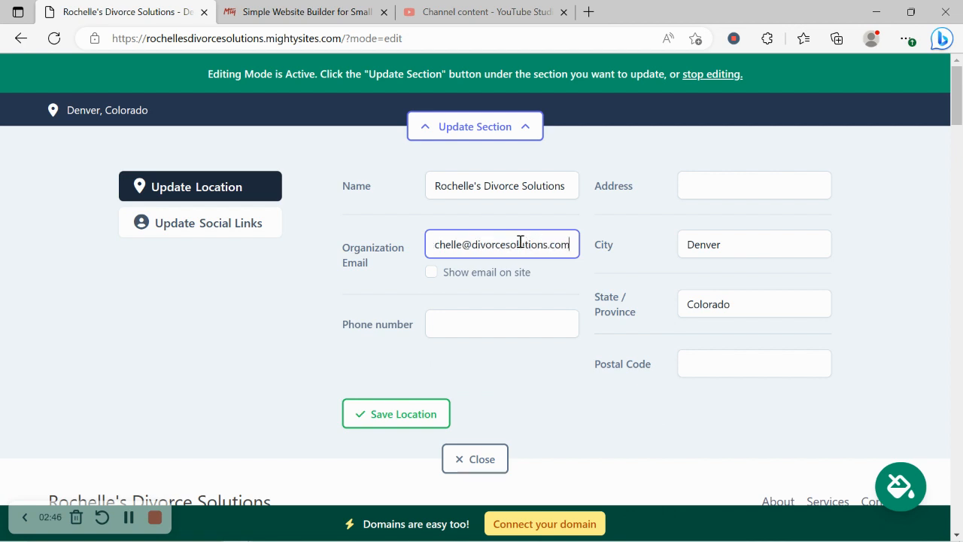
pyautogui.click(482, 345)
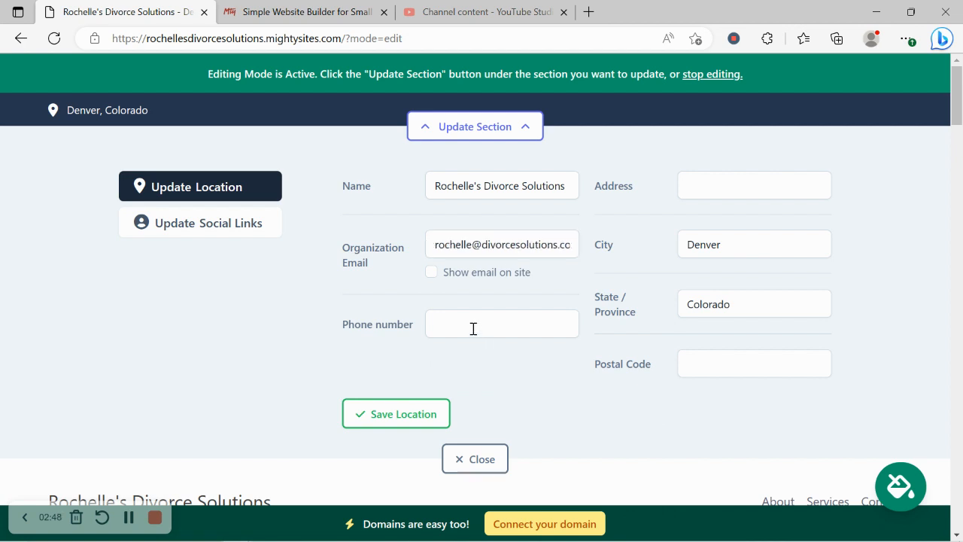
pyautogui.click(474, 329)
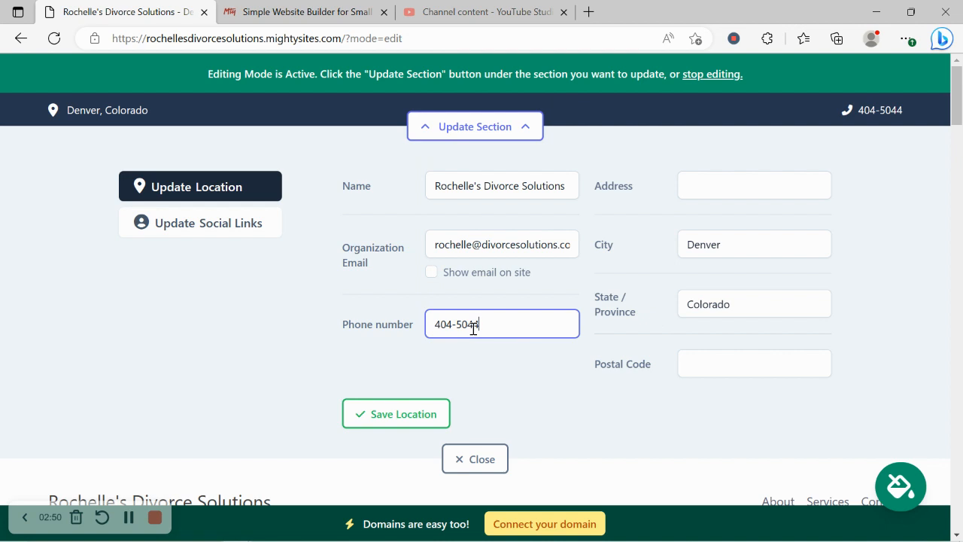
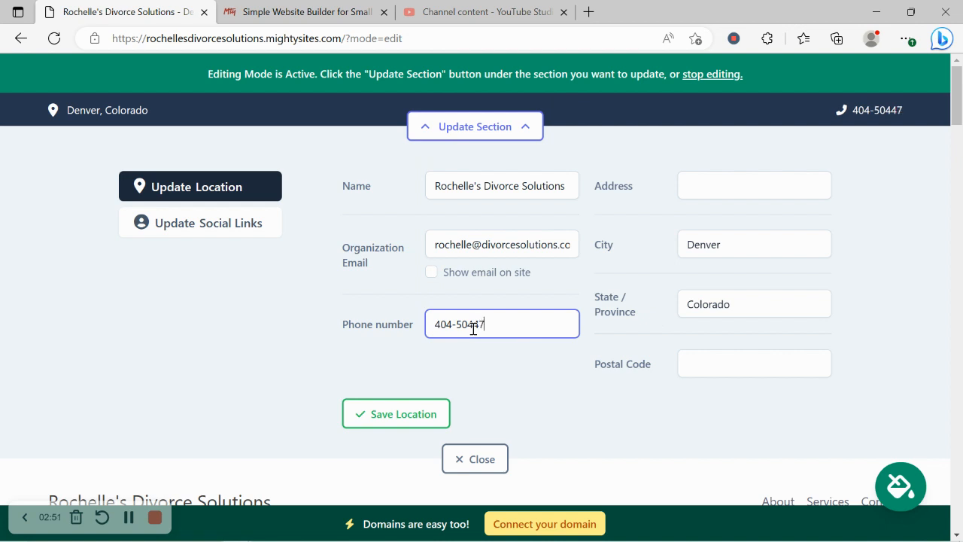
pyautogui.click(432, 276)
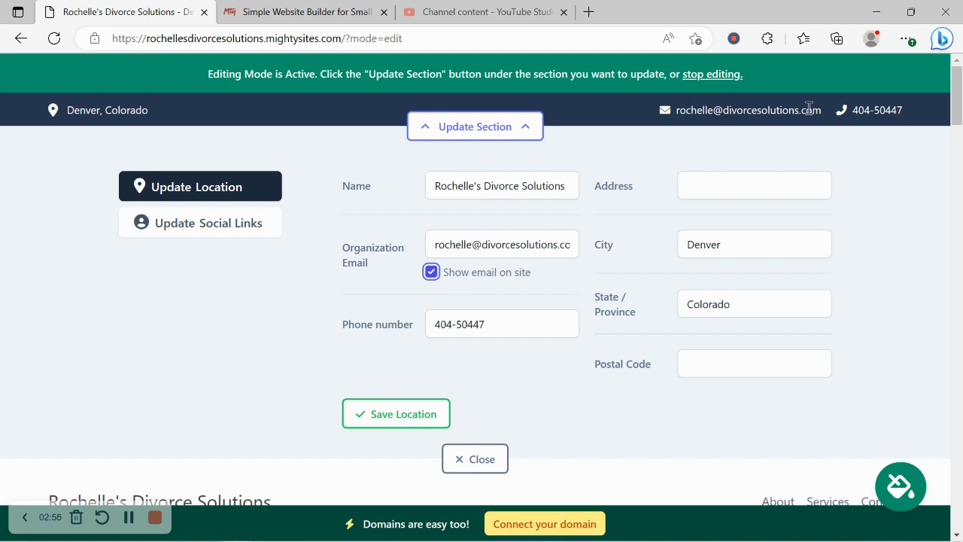
# Fill in the street address and postal code, then save the location.
pyautogui.click(771, 187)
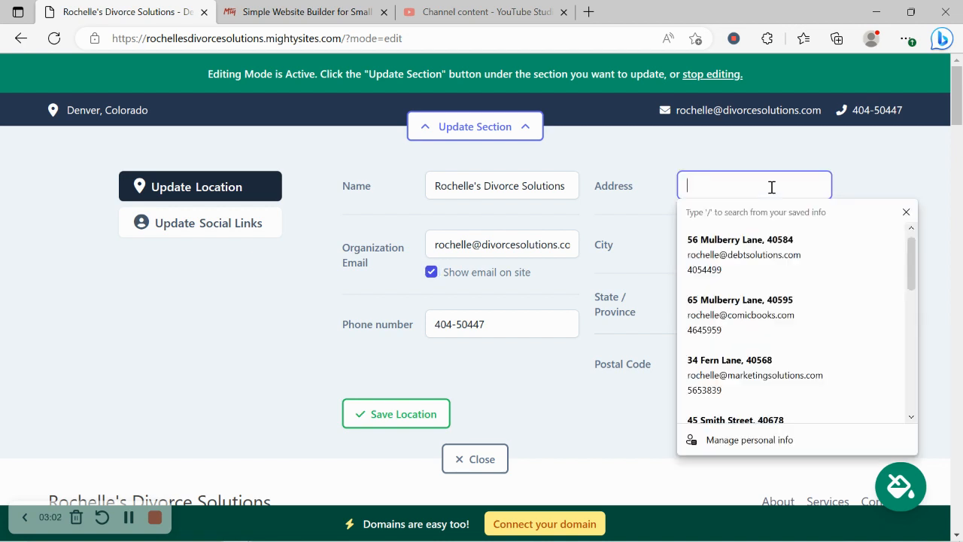
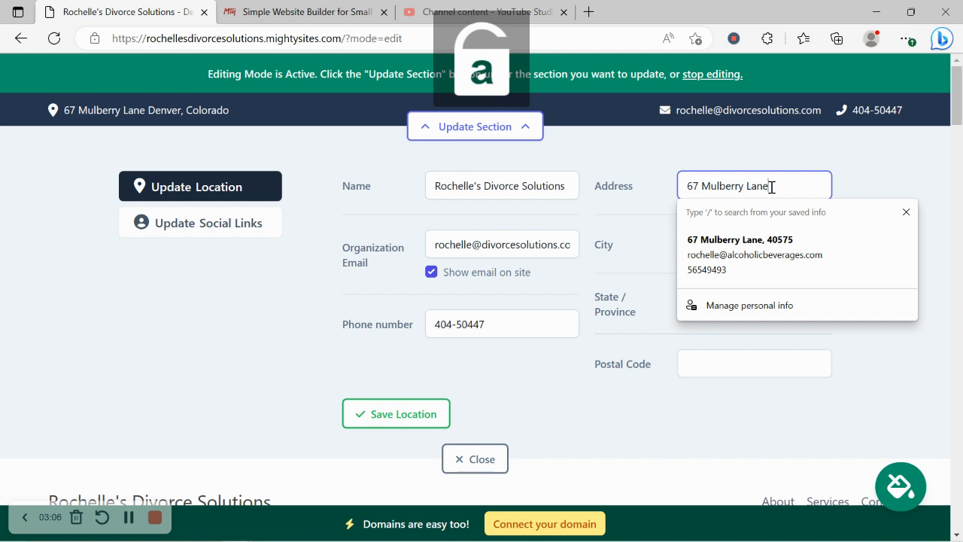
pyautogui.click(752, 355)
pyautogui.write('405')
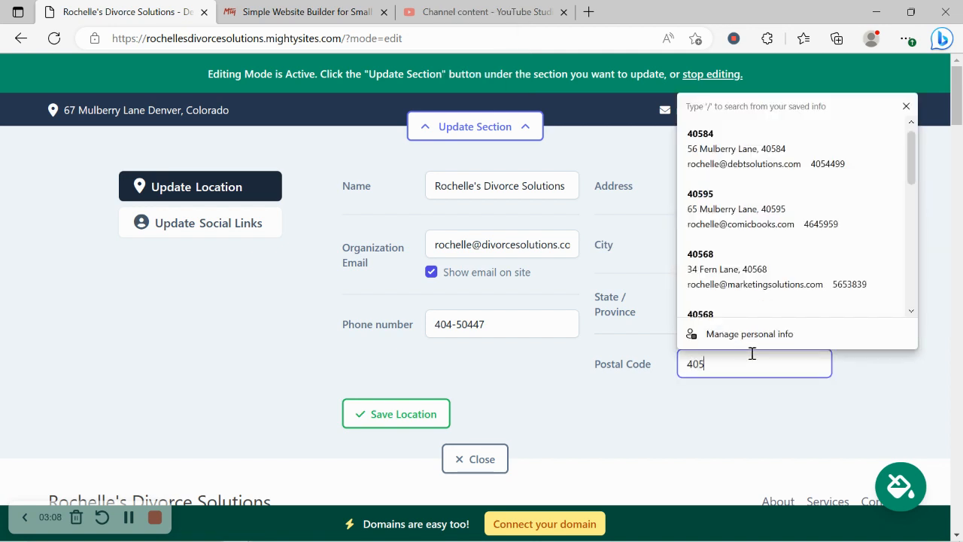
pyautogui.write('9')
pyautogui.press('BackSpace')
pyautogui.write('69')
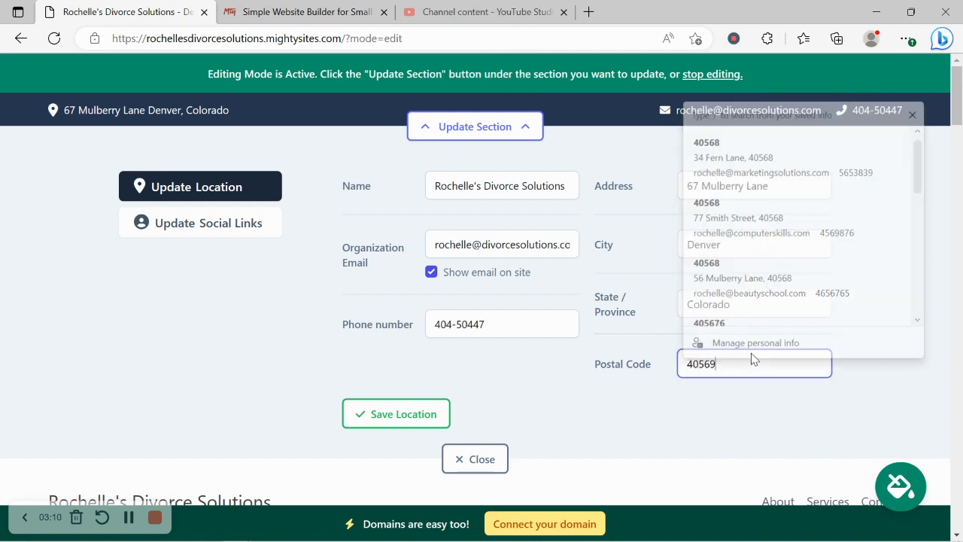
pyautogui.click(408, 421)
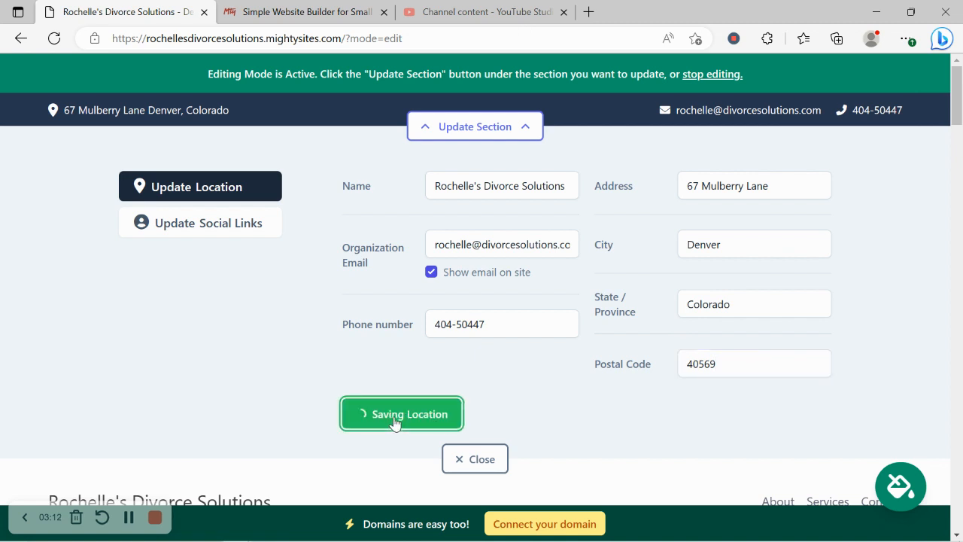
# Check that the header address opens Google Maps, then close the map tab.
pyautogui.click(146, 122)
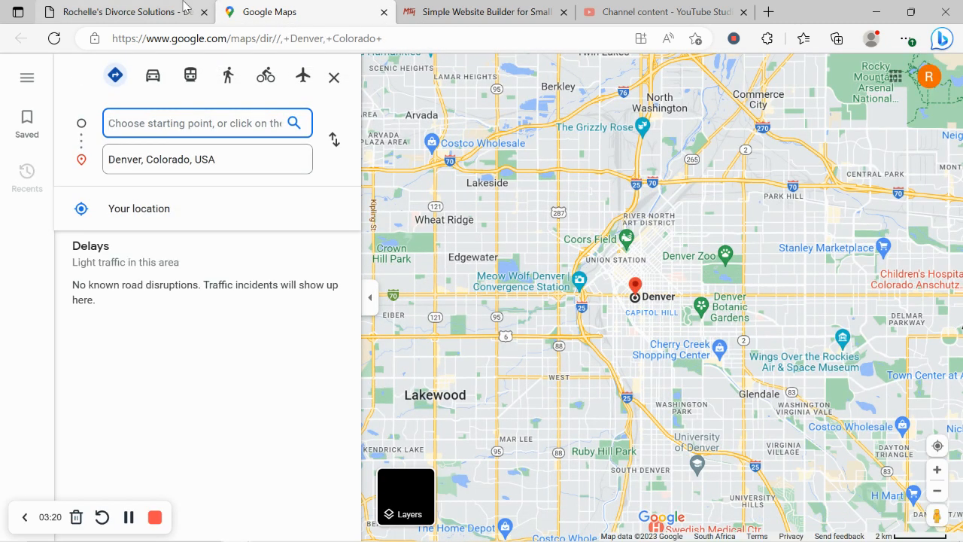
pyautogui.click(128, 12)
pyautogui.click(384, 13)
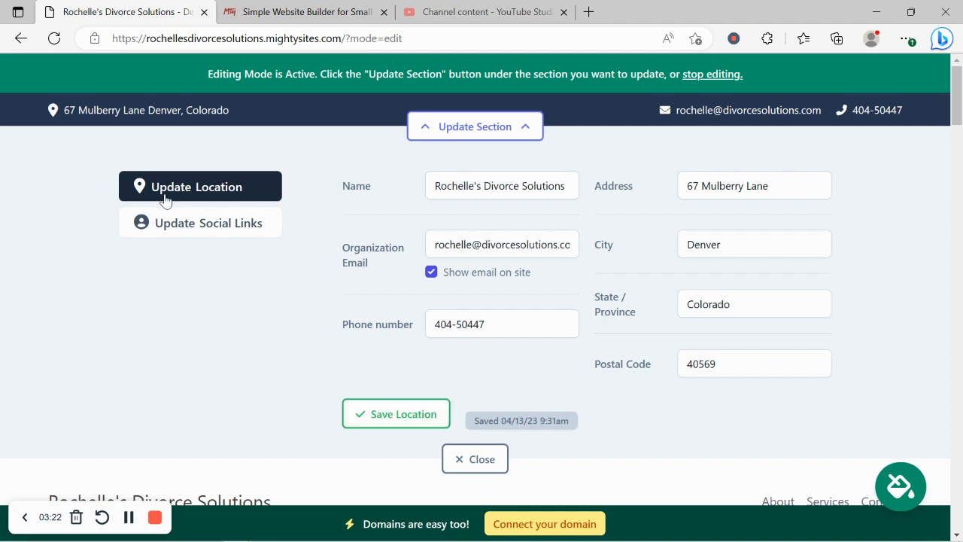
# Enter the Instagram and Twitter handles in the social links and save them.
pyautogui.click(224, 228)
pyautogui.click(429, 199)
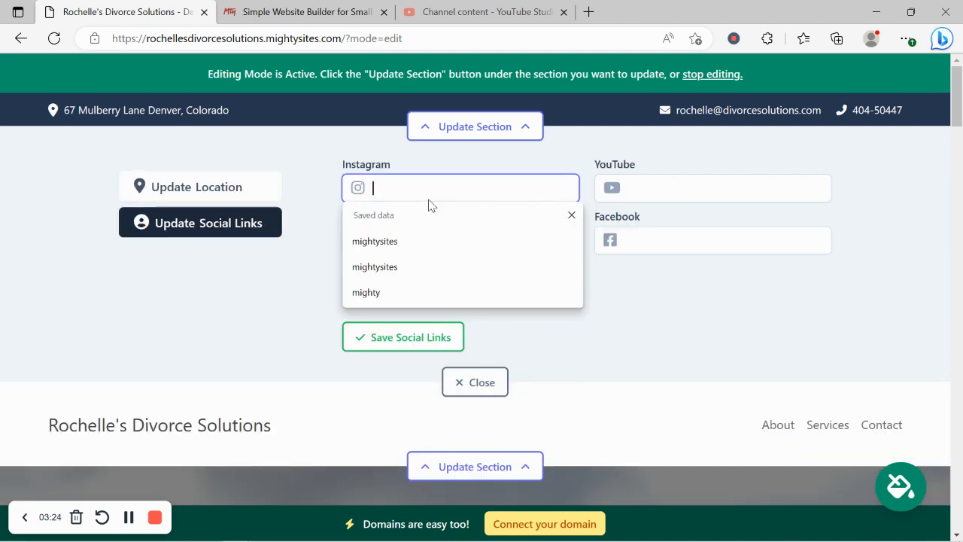
pyautogui.write('mighty')
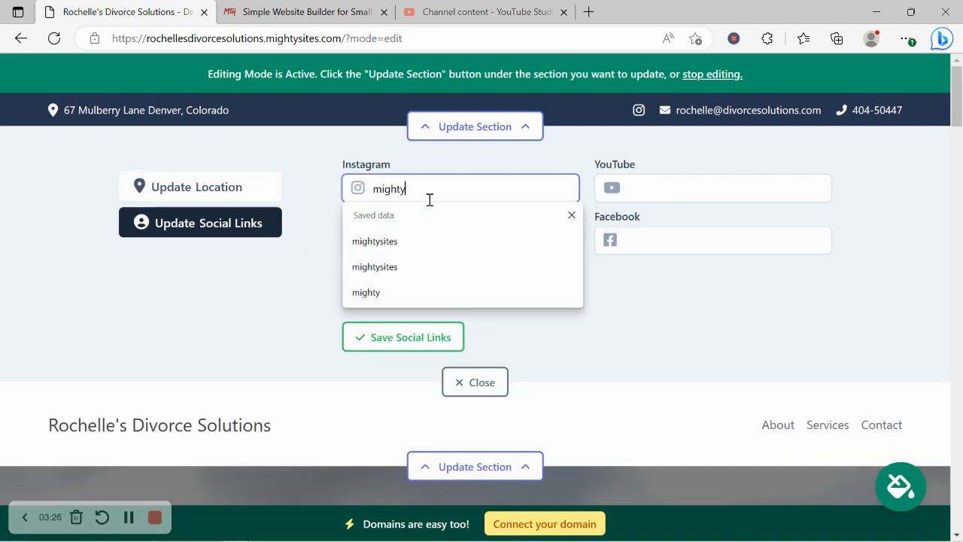
pyautogui.write('sites')
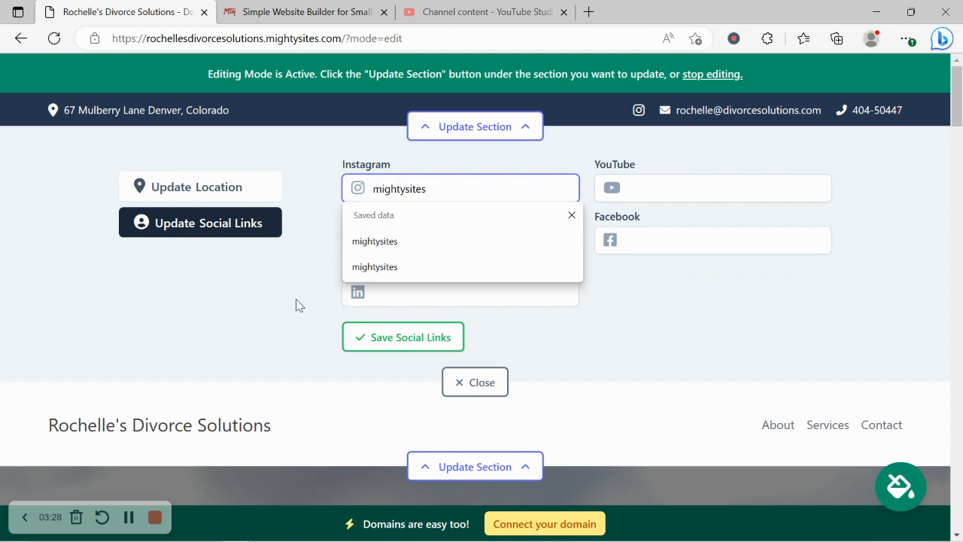
pyautogui.click(382, 337)
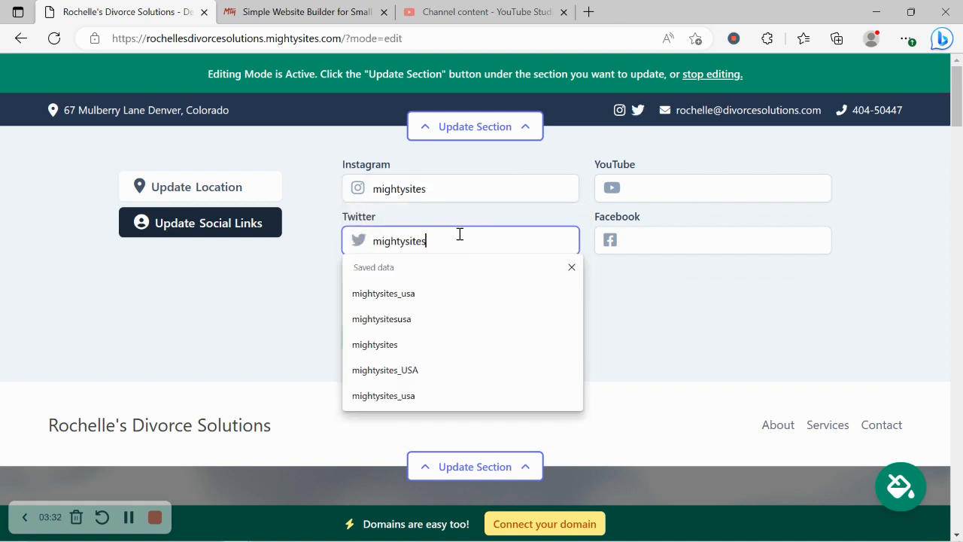
pyautogui.write('usa')
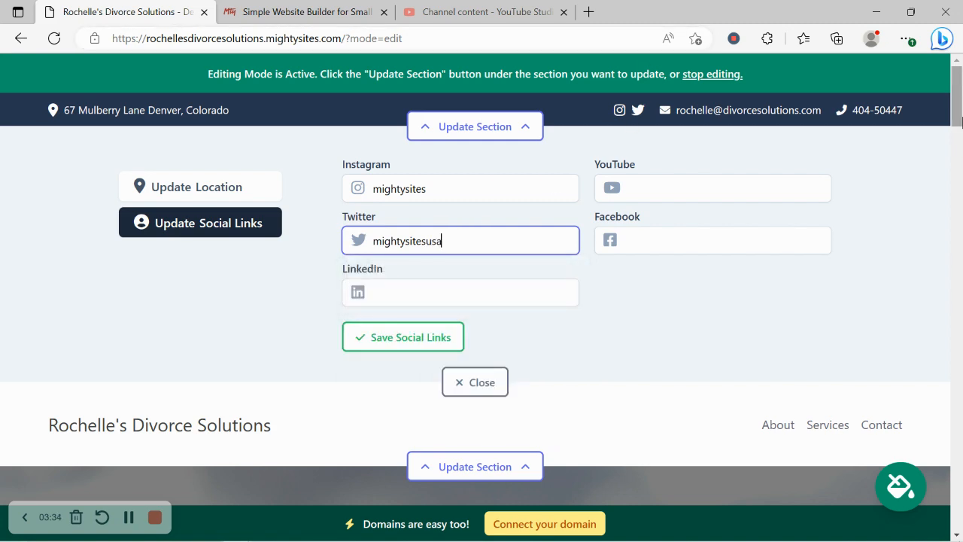
pyautogui.moveTo(961, 122); pyautogui.dragTo(957, 96)
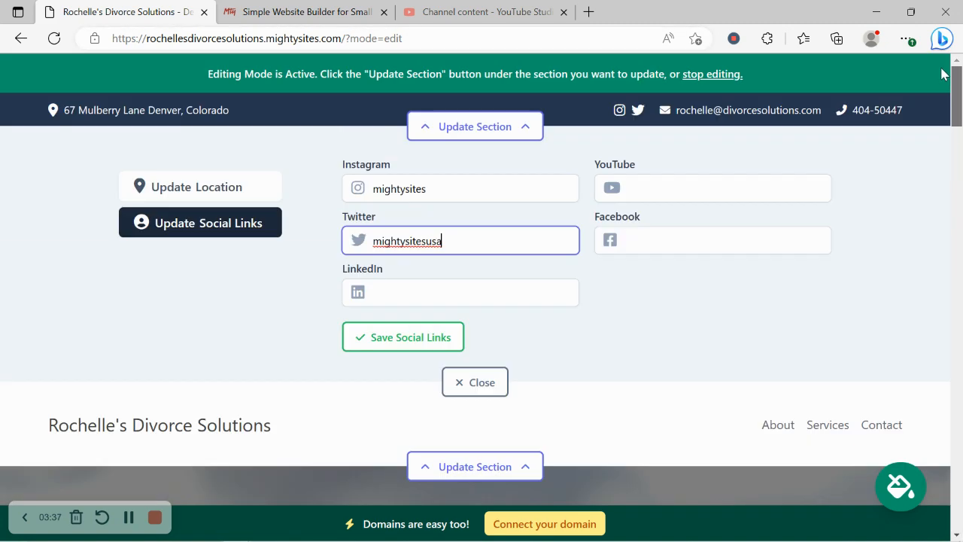
pyautogui.click(411, 338)
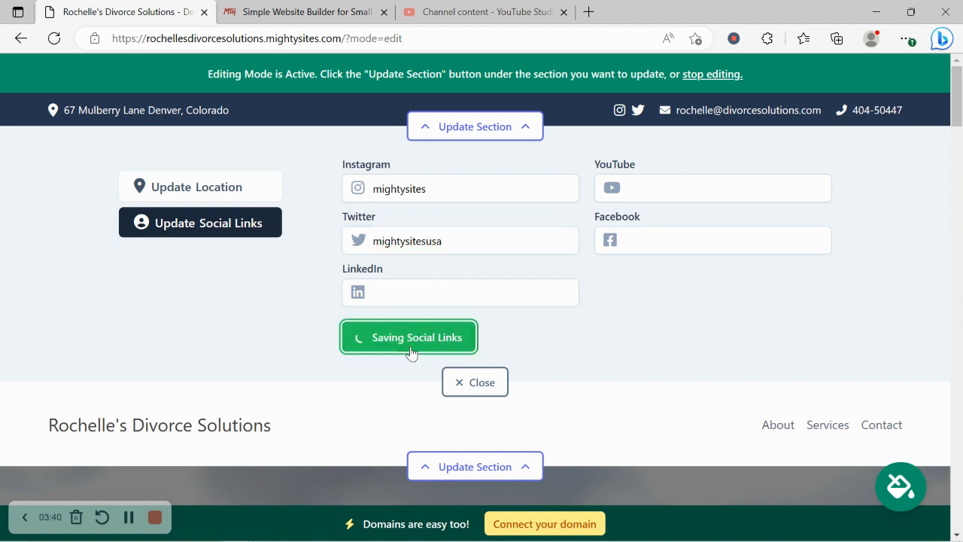
pyautogui.click(463, 381)
# In the header's logo settings, upload the 'Mighty Sites Logo YouTube' image file.
pyautogui.click(465, 212)
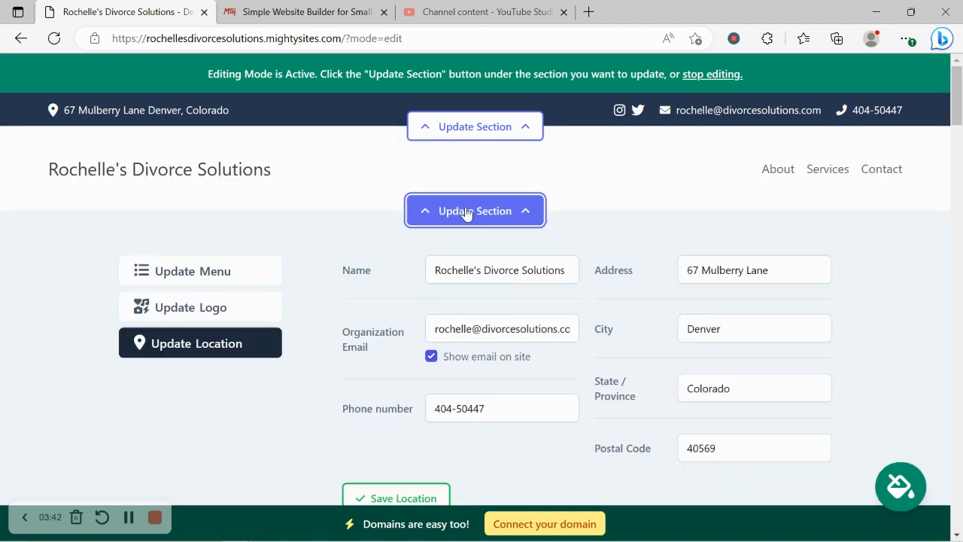
pyautogui.click(206, 305)
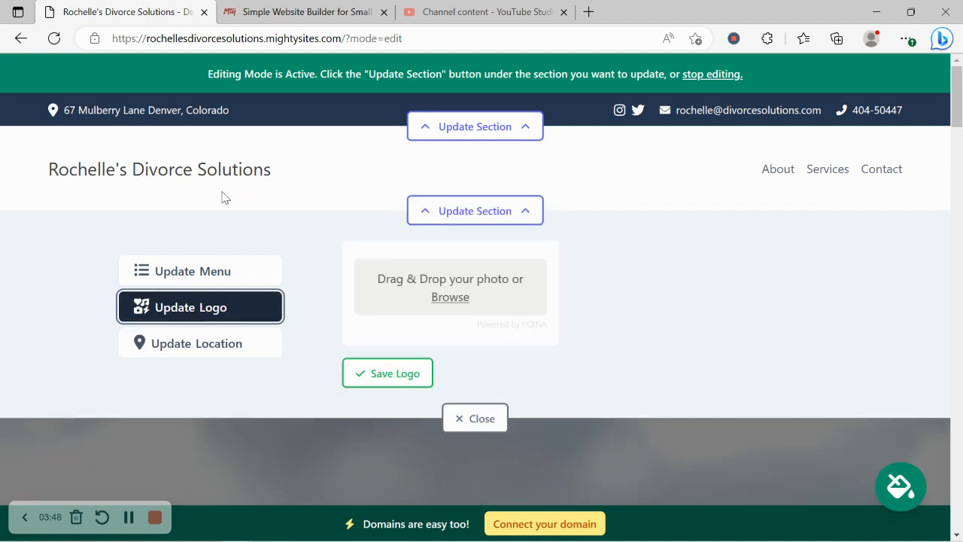
pyautogui.moveTo(16, 174); pyautogui.dragTo(276, 179)
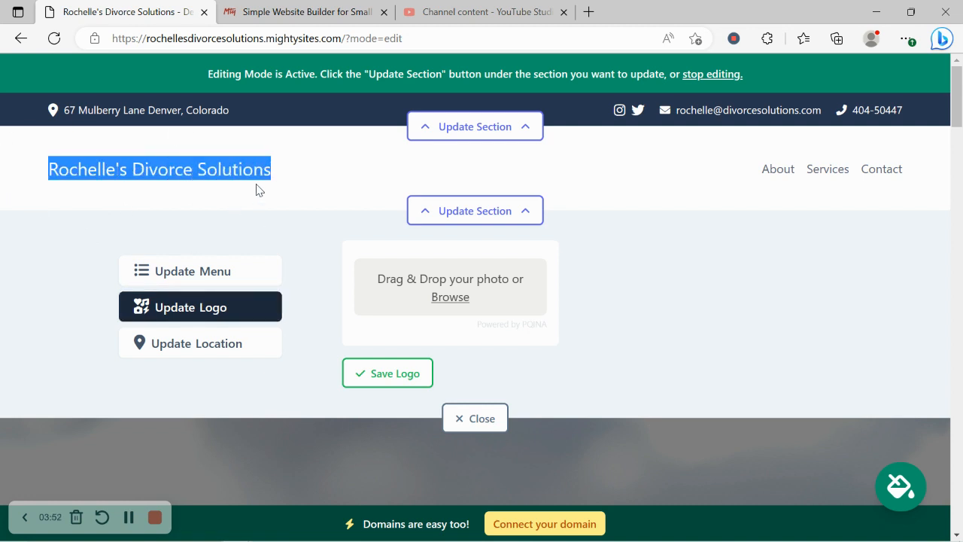
pyautogui.click(450, 297)
pyautogui.doubleClick(425, 116)
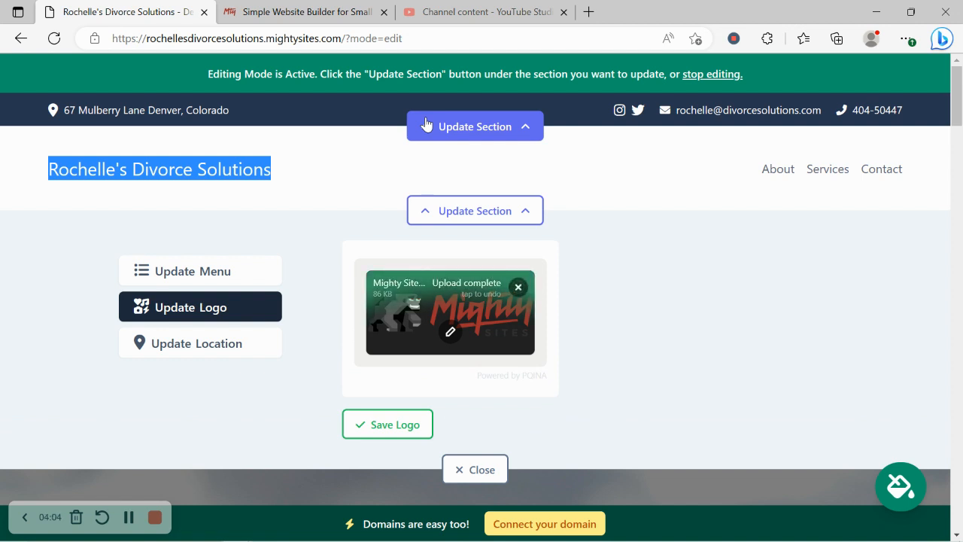
# Crop the blank space off the top and bottom of the uploaded logo.
pyautogui.click(450, 332)
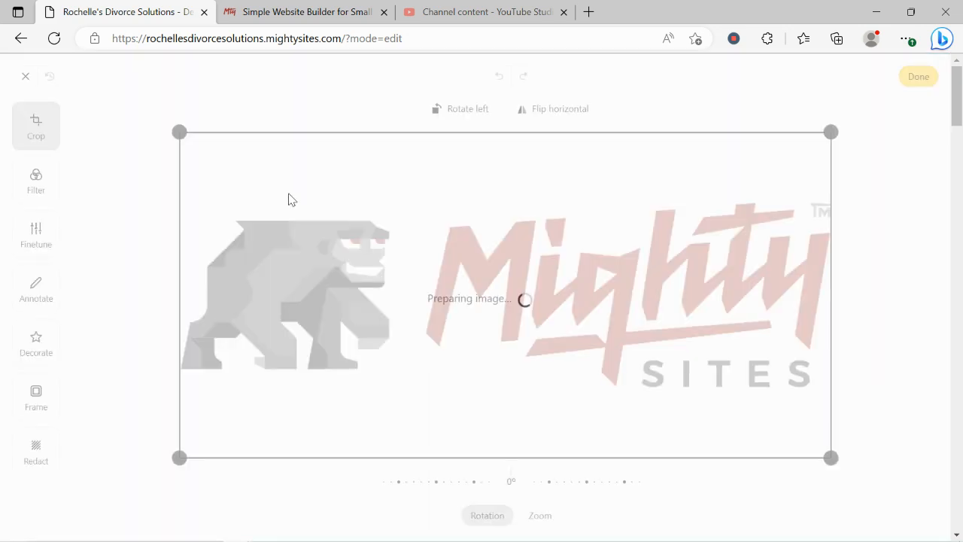
pyautogui.moveTo(187, 146); pyautogui.dragTo(186, 200)
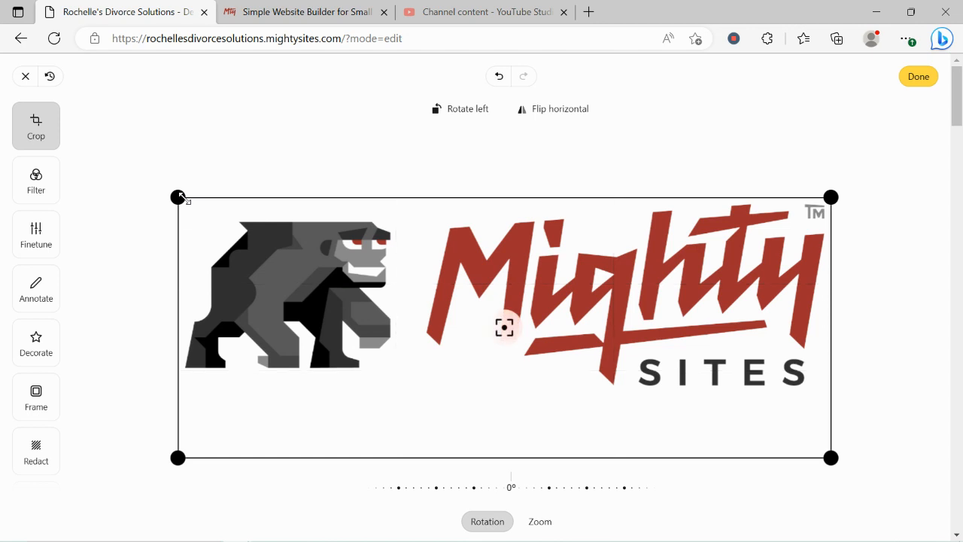
pyautogui.moveTo(181, 443); pyautogui.dragTo(176, 395)
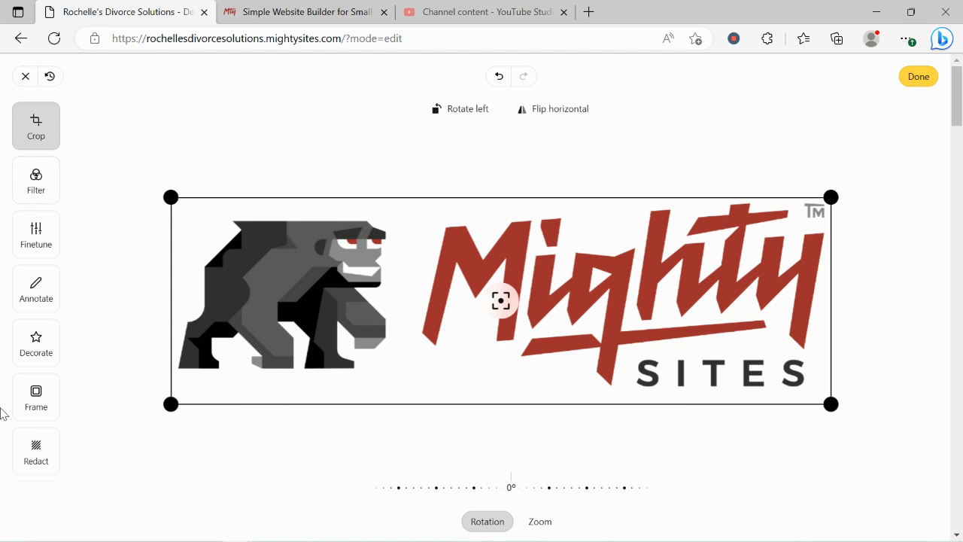
pyautogui.click(928, 81)
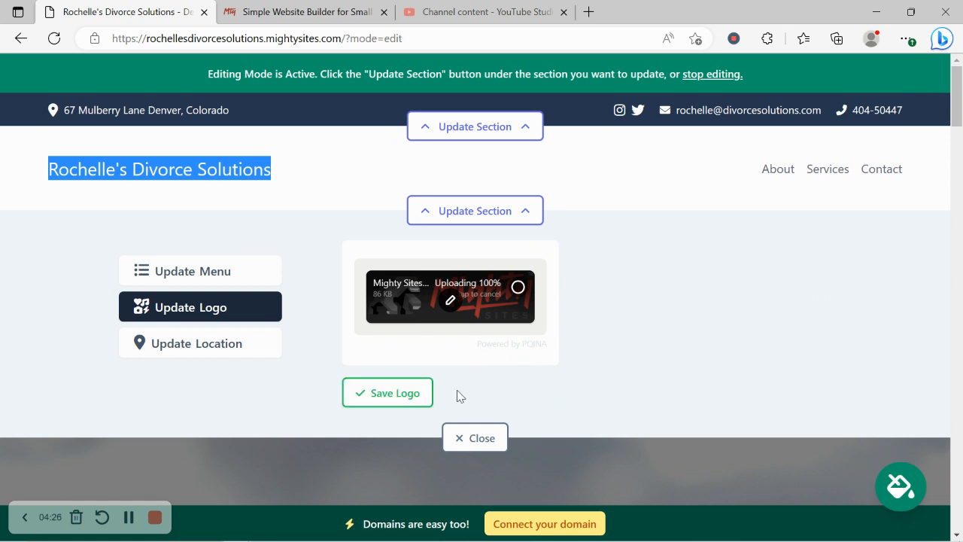
# Save the cropped Mighty Sites logo and close the logo settings.
pyautogui.click(400, 400)
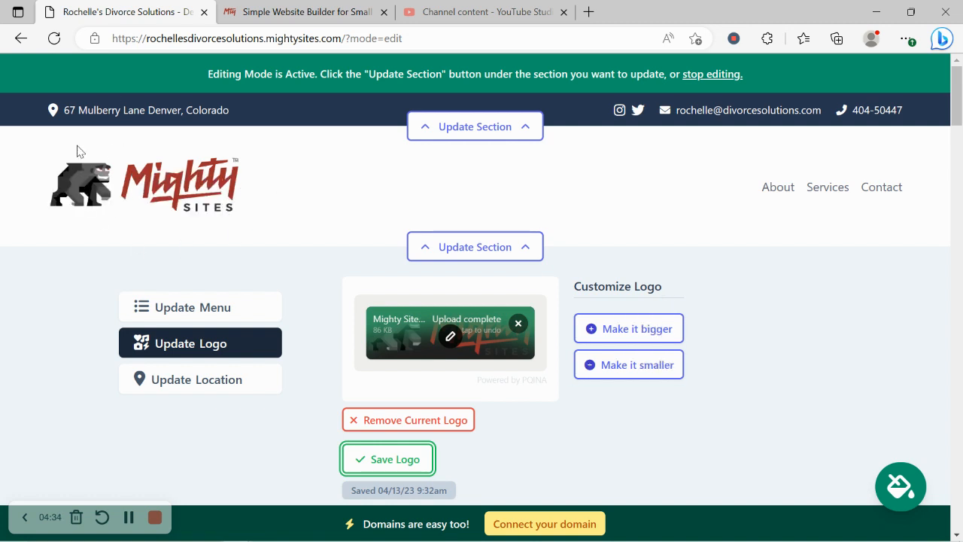
pyautogui.scroll(-1, 76, 151)
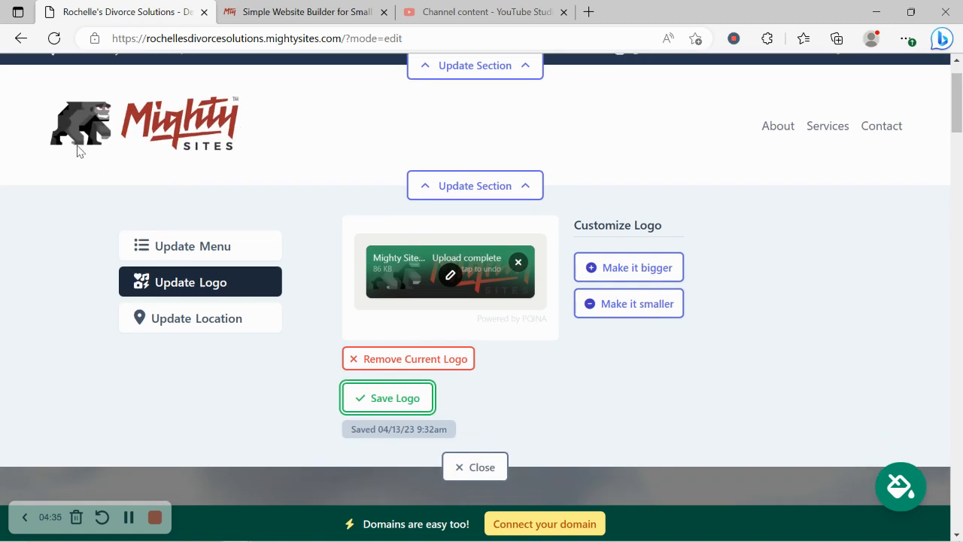
pyautogui.click(368, 396)
pyautogui.click(463, 465)
pyautogui.scroll(-3, 308, 275)
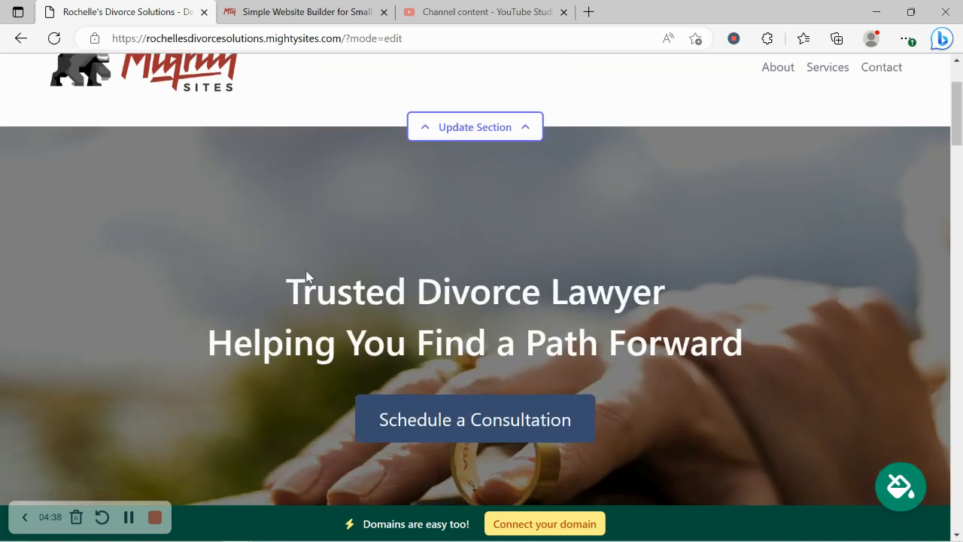
pyautogui.scroll(-1, 306, 277)
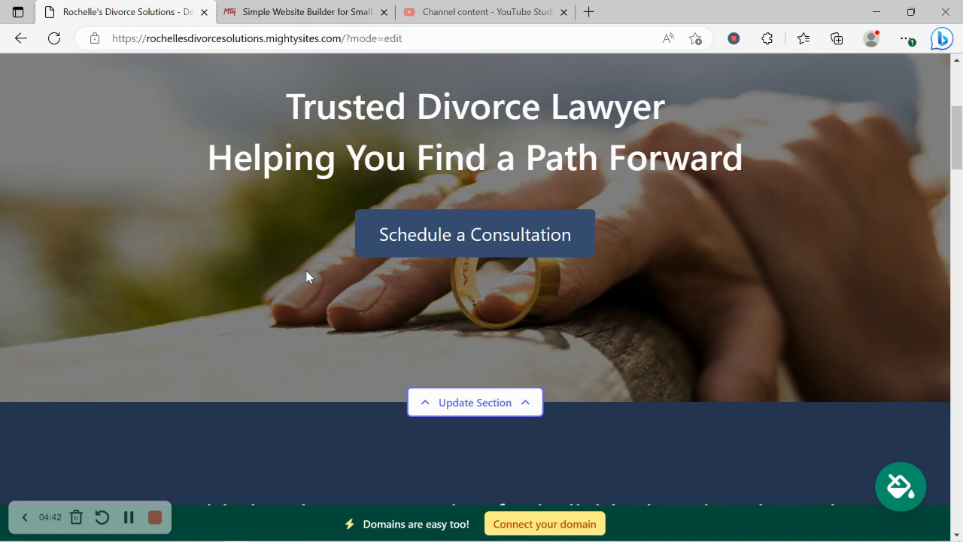
pyautogui.scroll(-4, 306, 277)
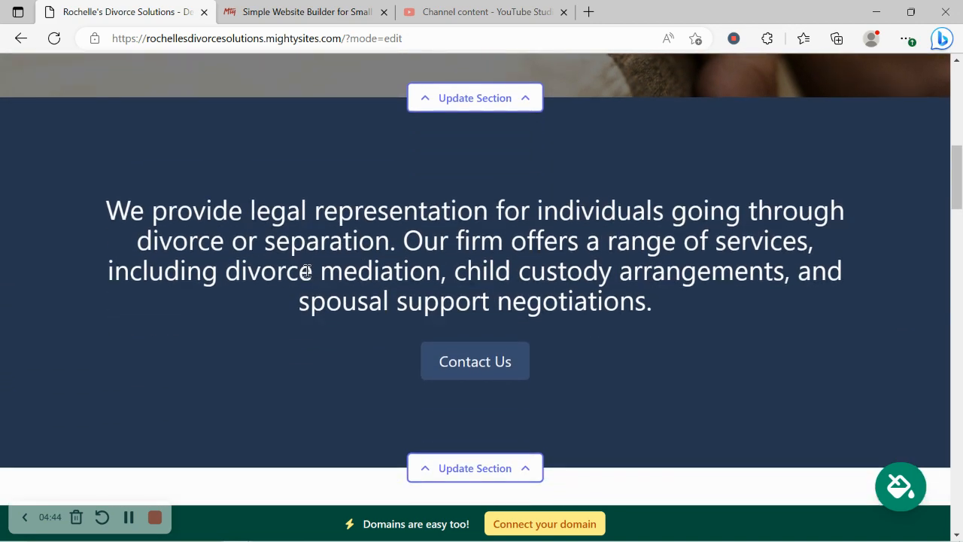
pyautogui.scroll(-1, 306, 277)
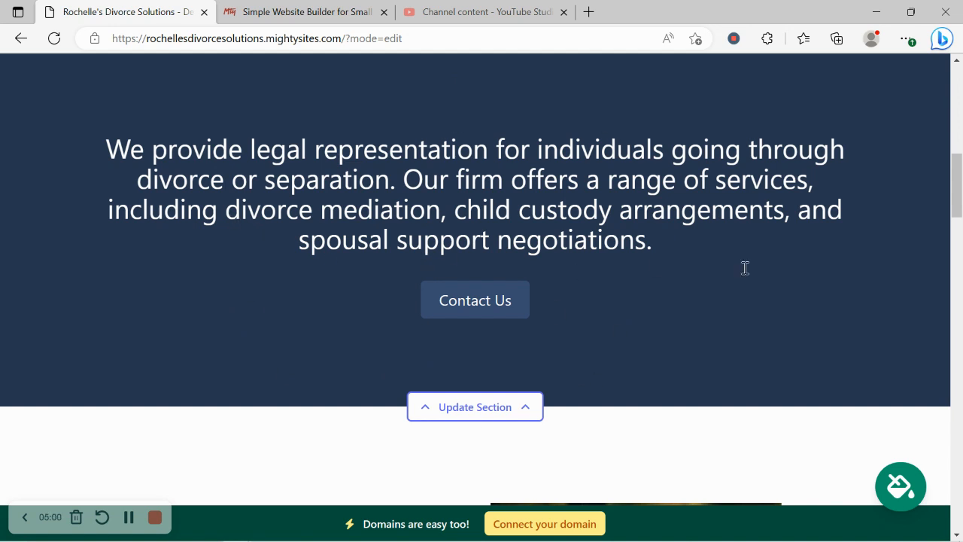
# Browse the theme swatches and apply the dark purple and white theme.
pyautogui.click(916, 489)
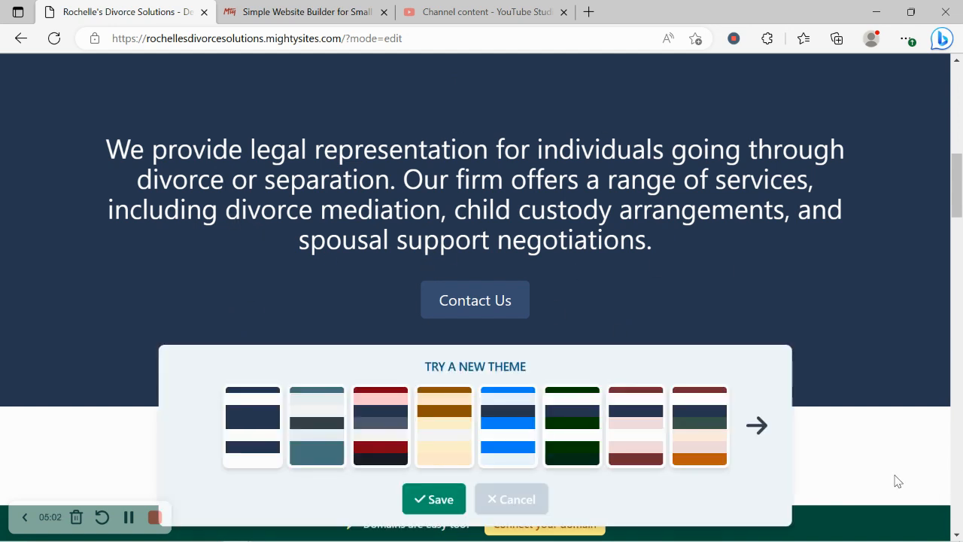
pyautogui.click(758, 421)
pyautogui.click(757, 414)
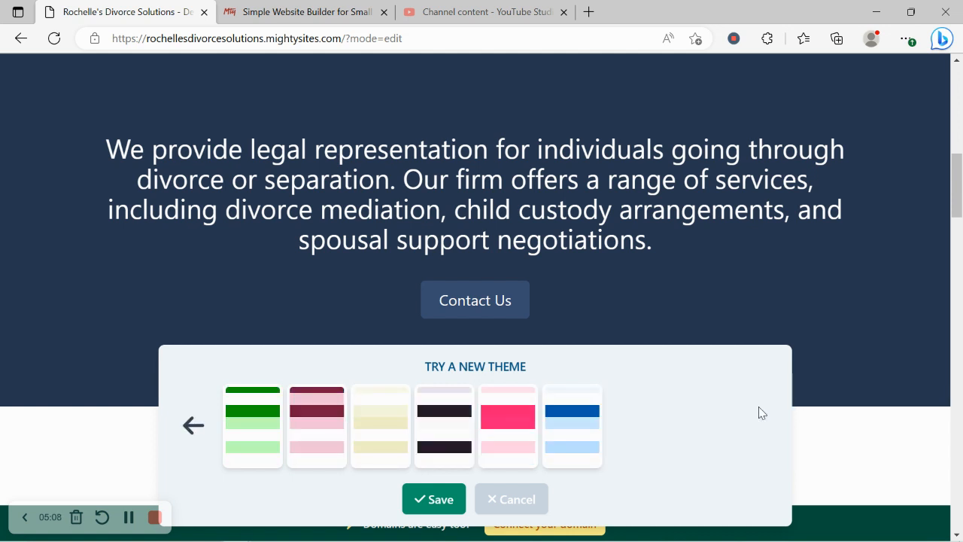
pyautogui.click(571, 442)
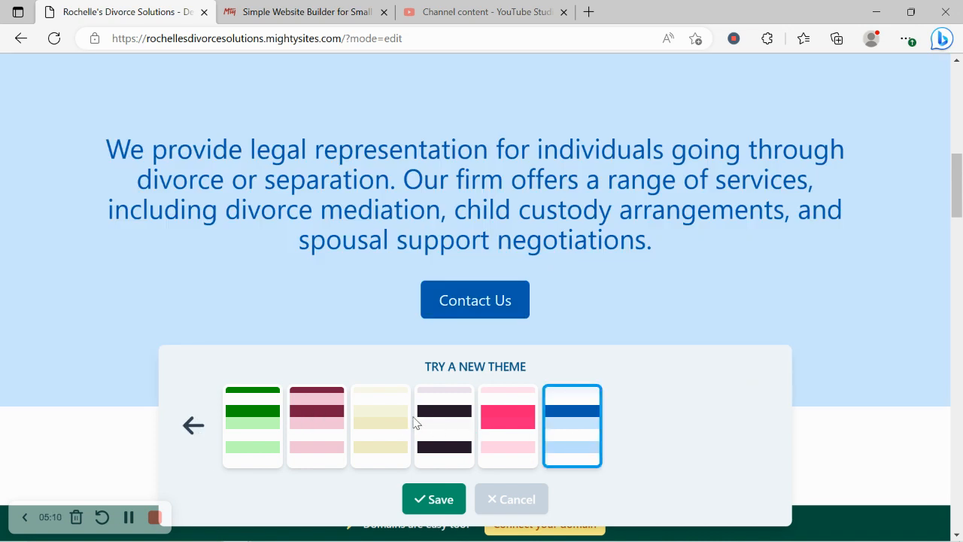
pyautogui.click(419, 424)
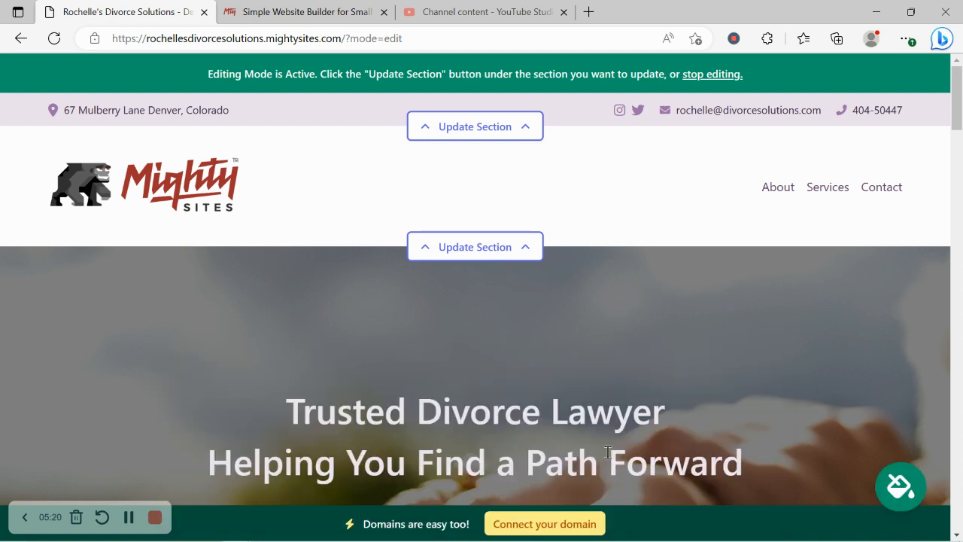
# Replace the hero image with the stock businessman-on-stairs photo from a 'Divorce Lawyer' search.
pyautogui.scroll(-3, 602, 246)
pyautogui.scroll(-2, 602, 248)
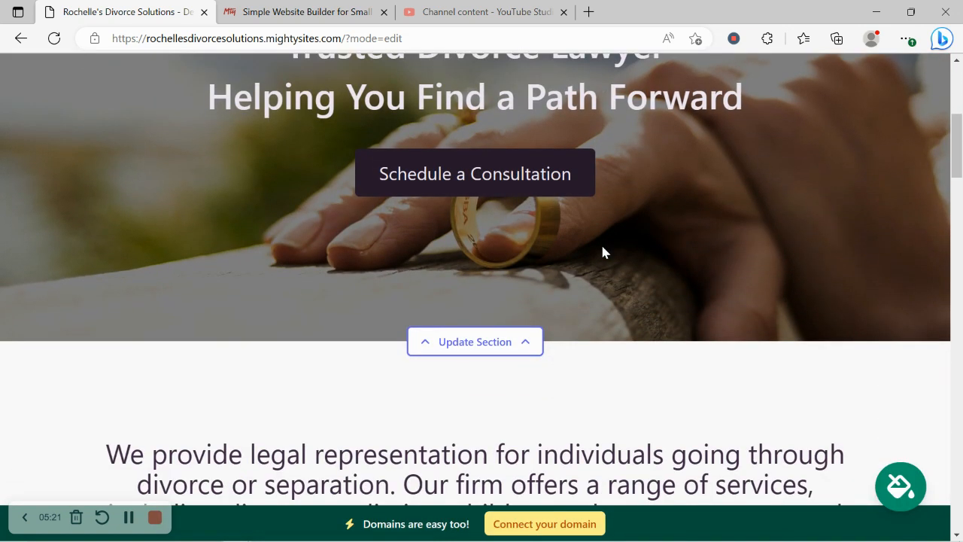
pyautogui.click(465, 342)
pyautogui.scroll(-2, 189, 166)
pyautogui.click(226, 254)
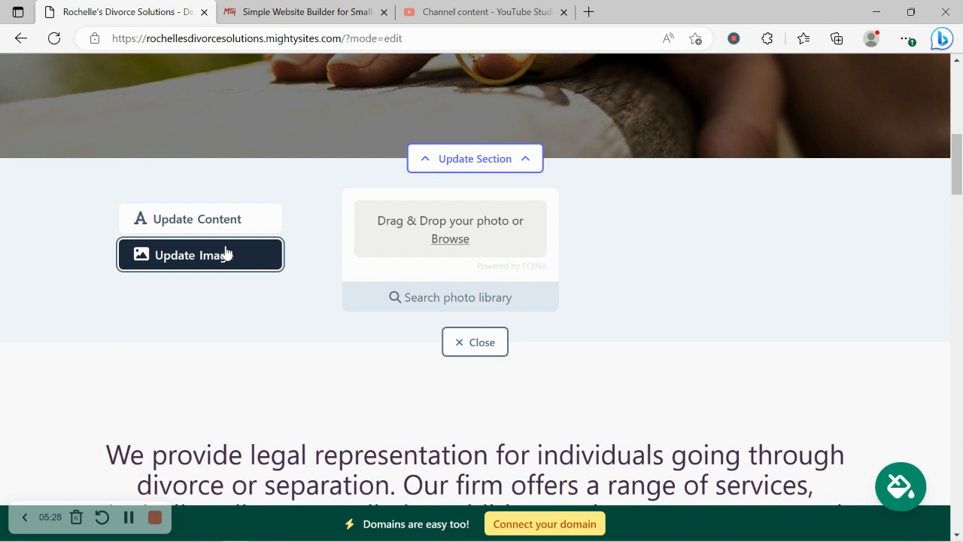
pyautogui.click(471, 302)
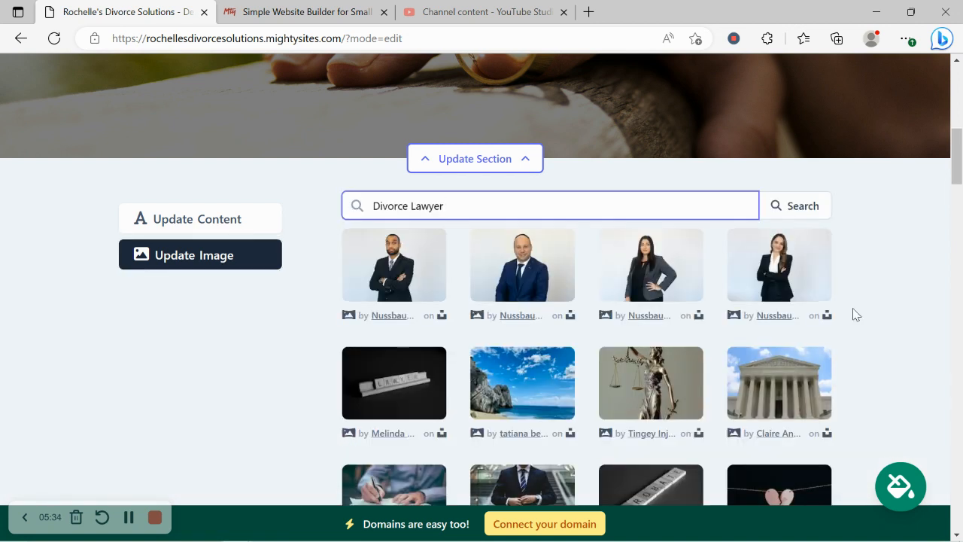
pyautogui.scroll(-2, 852, 312)
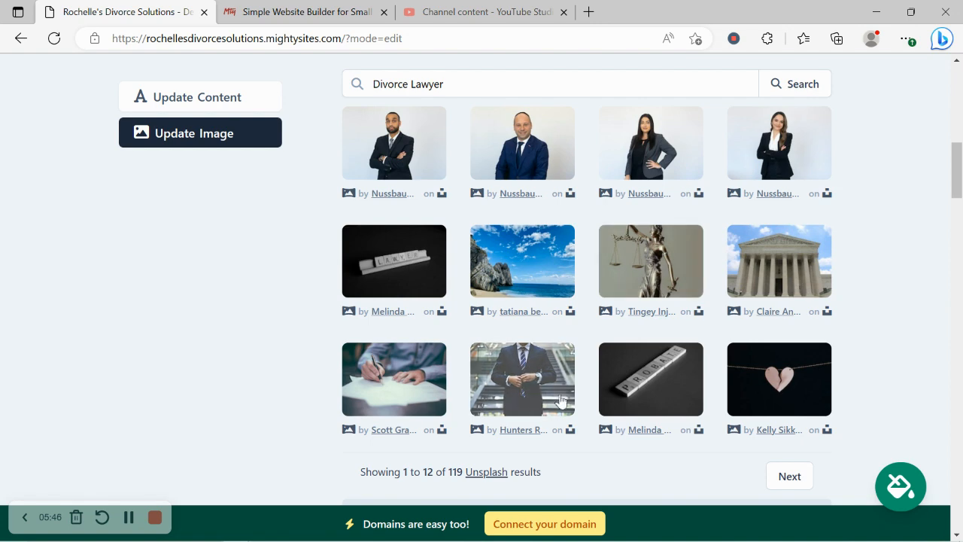
pyautogui.click(493, 374)
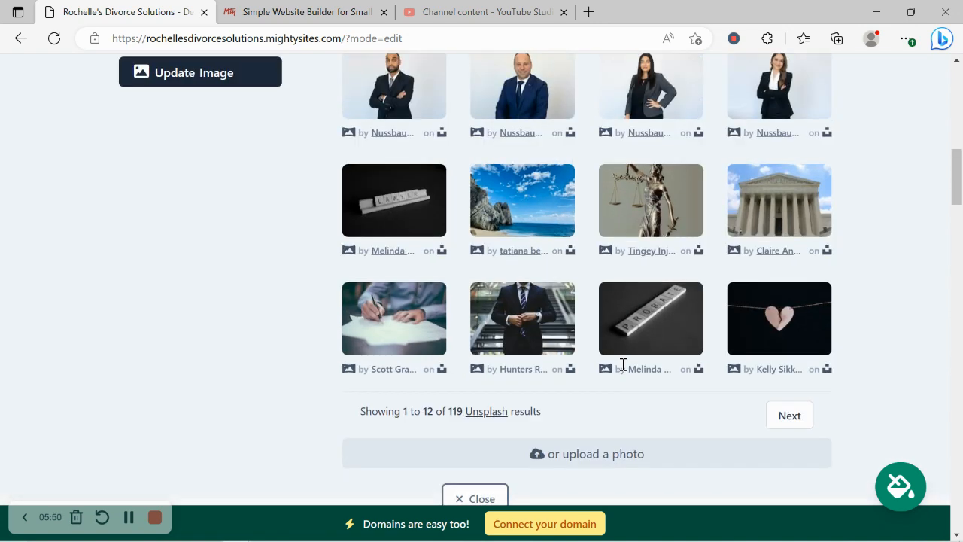
pyautogui.scroll(-2, 624, 369)
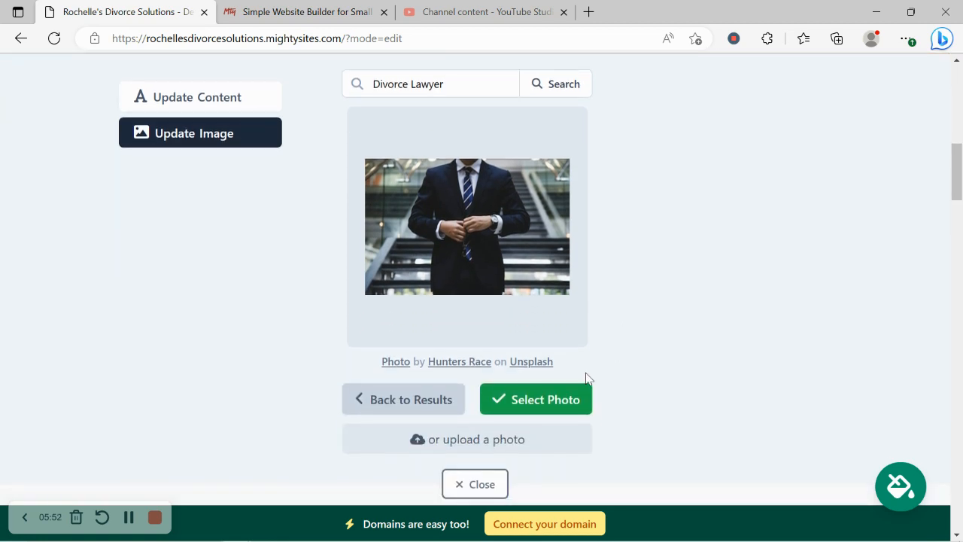
pyautogui.click(540, 401)
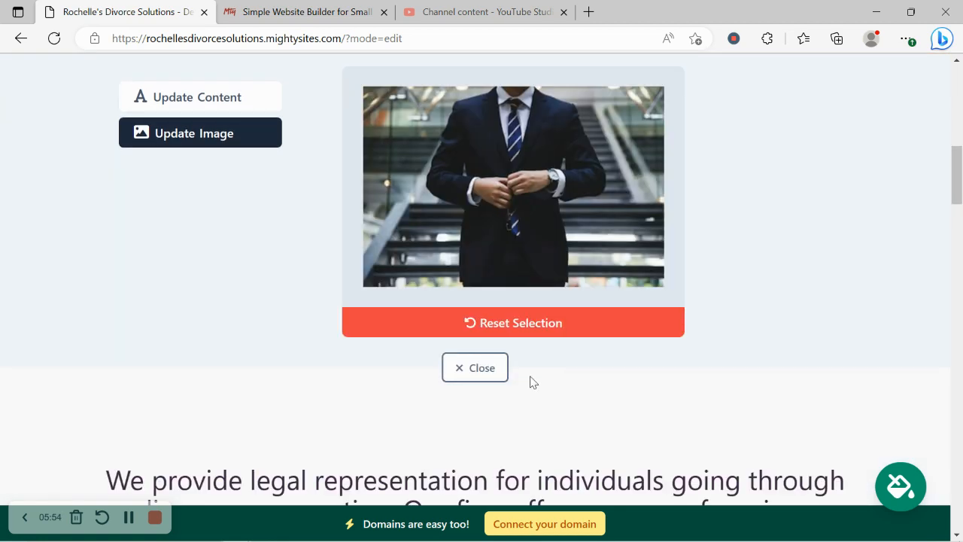
pyautogui.click(505, 366)
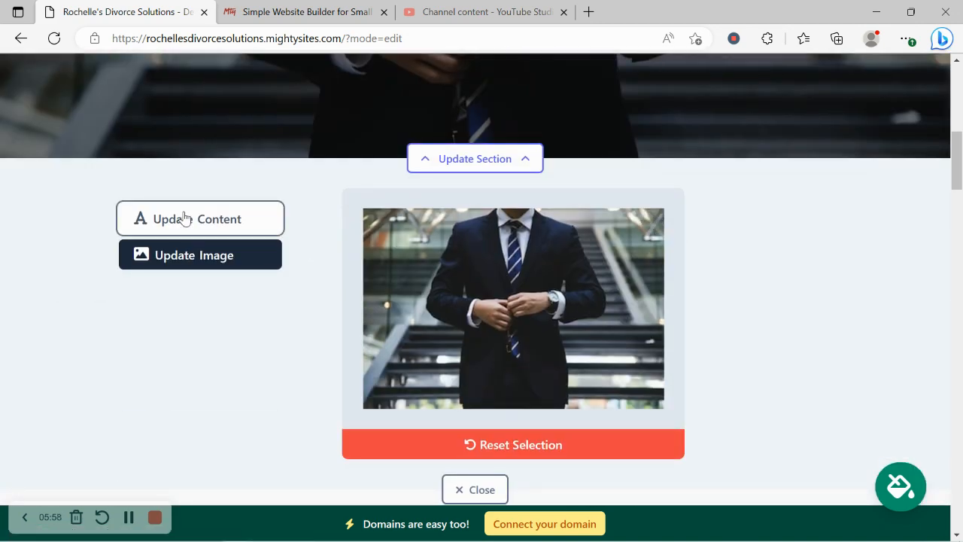
# Open the hero content form with title 'Trusted Divorce Lawyer' and button text 'Schedule a Consultation'.
pyautogui.click(188, 216)
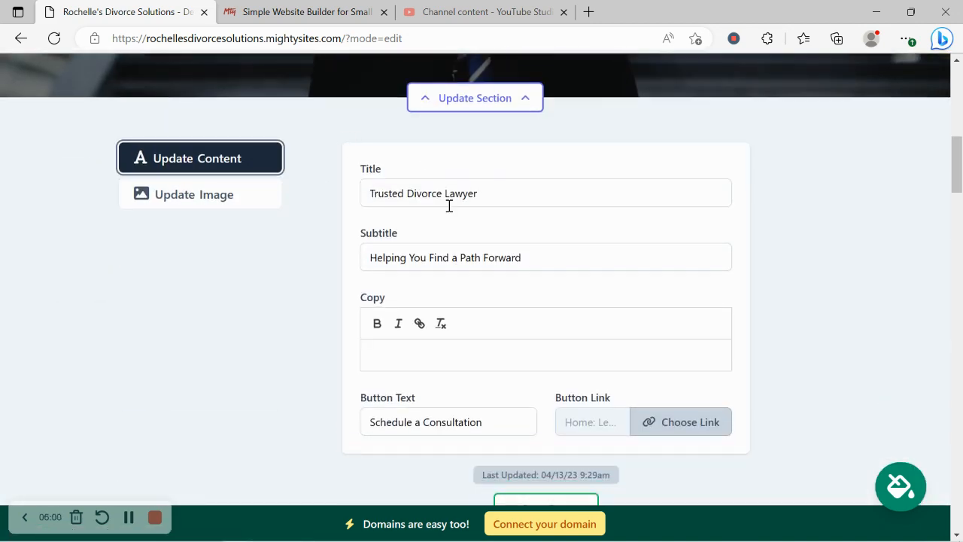
pyautogui.scroll(5, 404, 277)
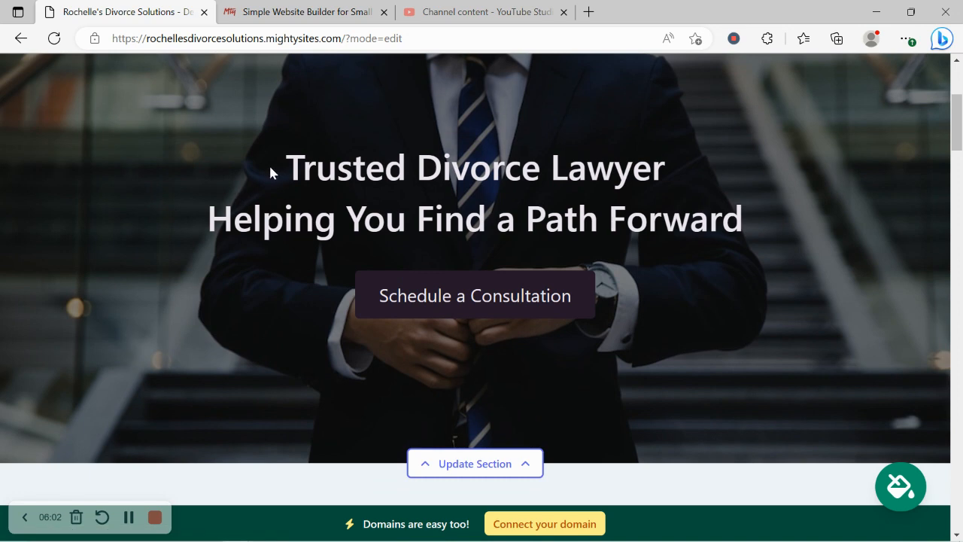
pyautogui.moveTo(269, 164); pyautogui.dragTo(937, 223)
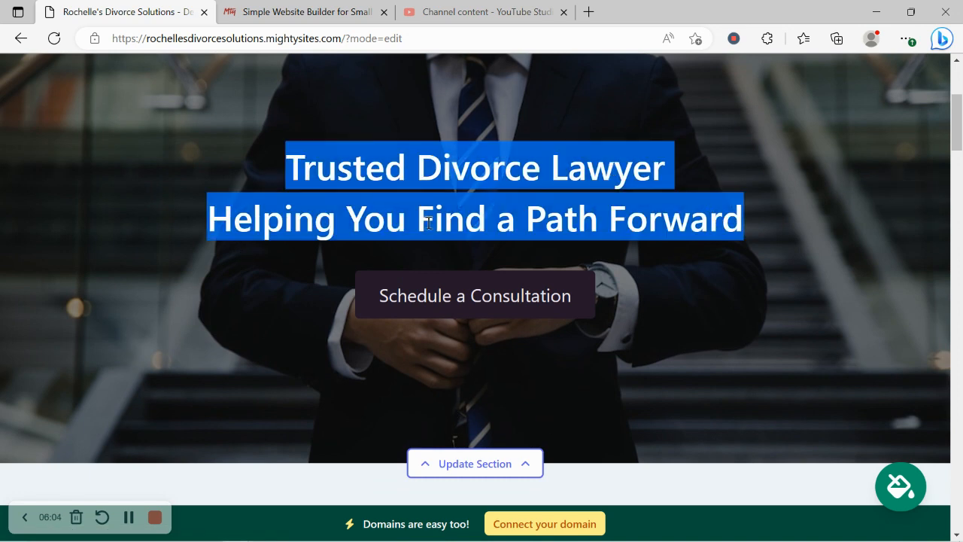
pyautogui.click(736, 365)
pyautogui.scroll(-6, 736, 366)
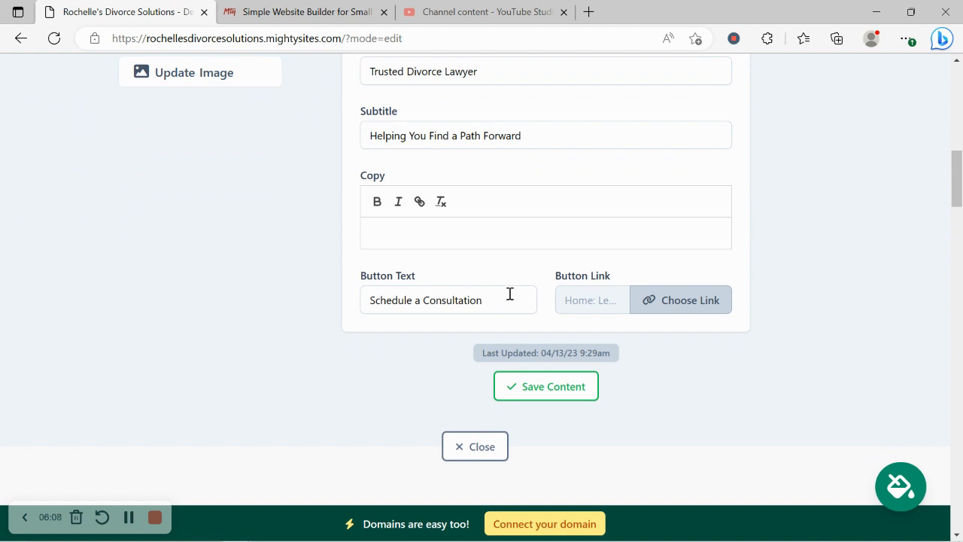
pyautogui.click(509, 293)
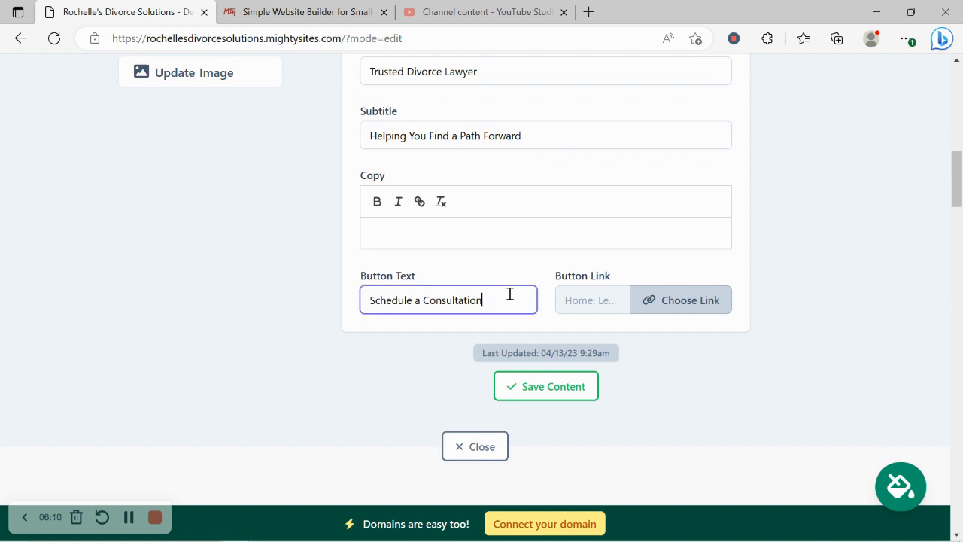
# Link the Schedule a Consultation button to the Click to Email action and save the hero content.
pyautogui.click(687, 311)
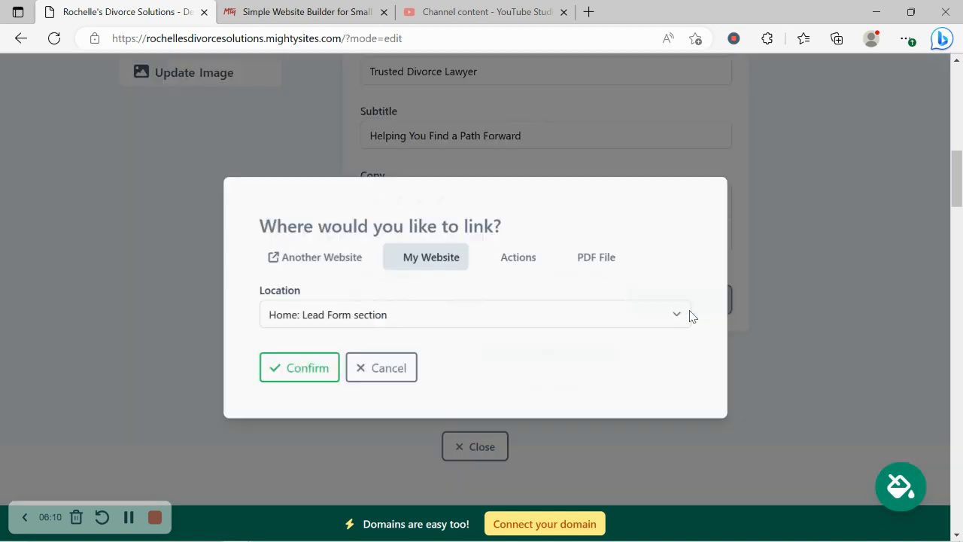
pyautogui.click(332, 267)
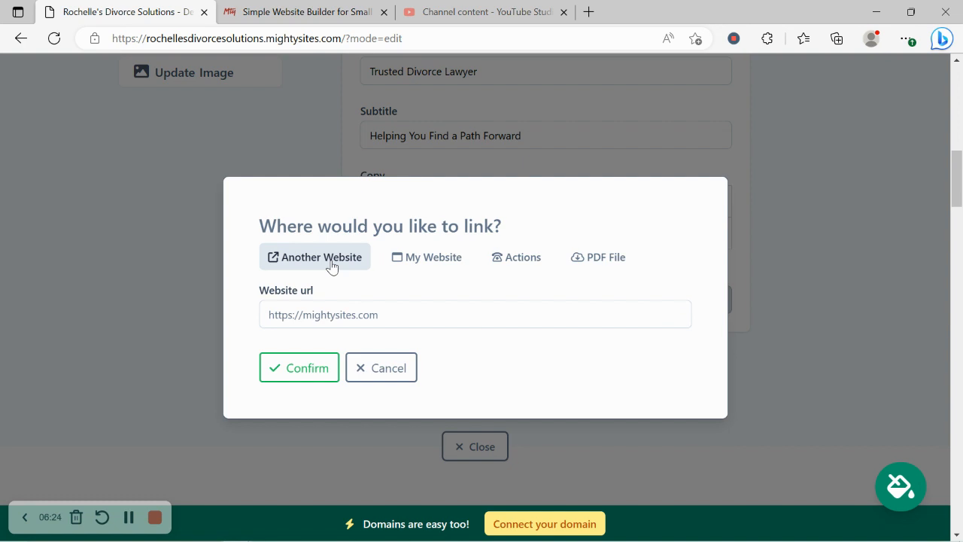
pyautogui.click(451, 268)
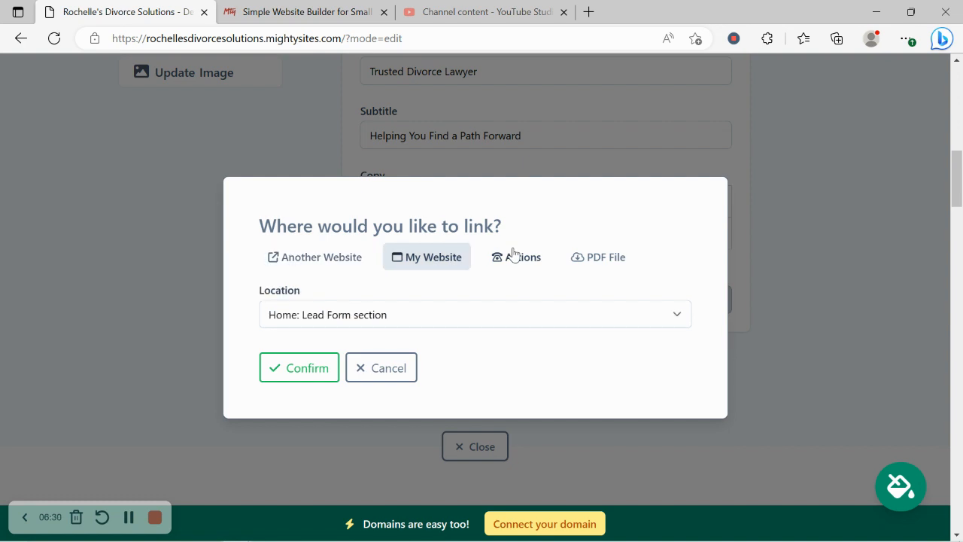
pyautogui.click(518, 257)
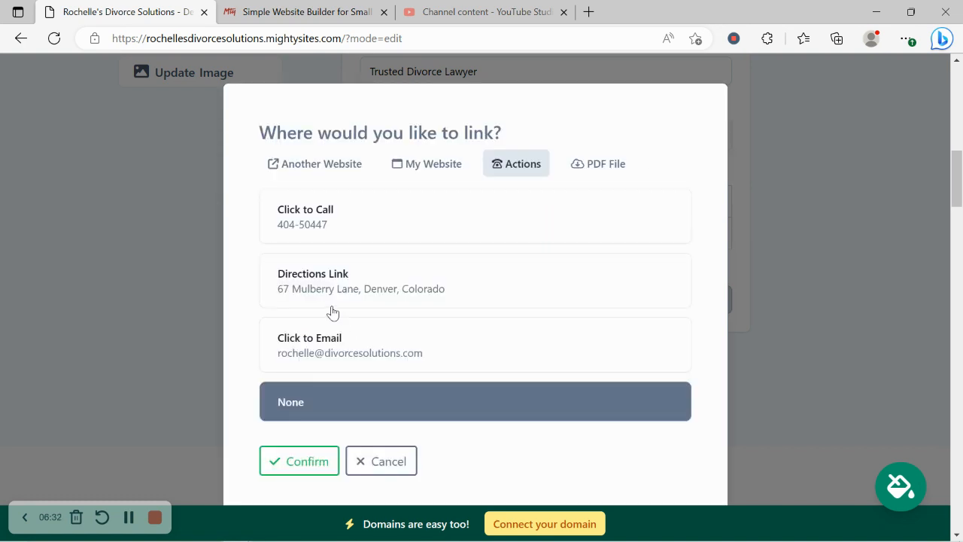
pyautogui.click(379, 365)
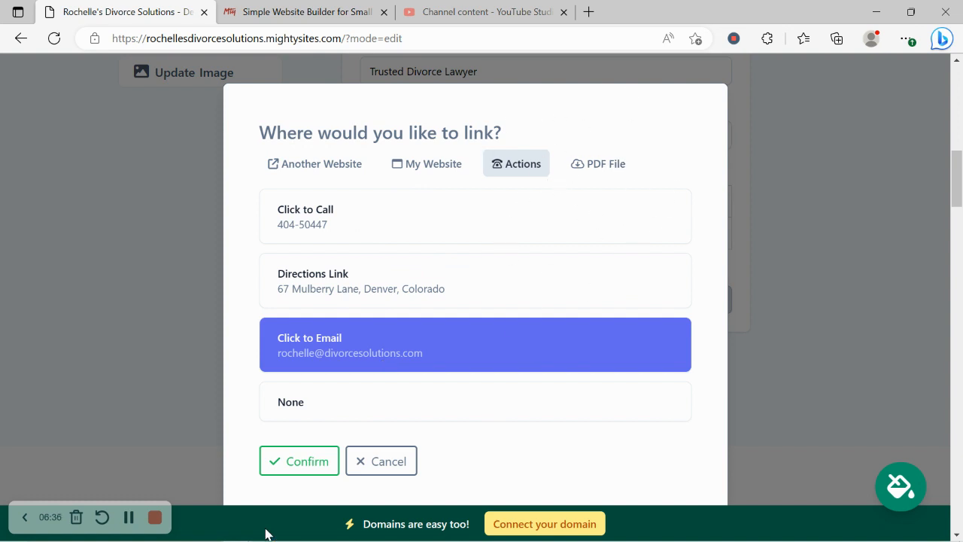
pyautogui.click(305, 467)
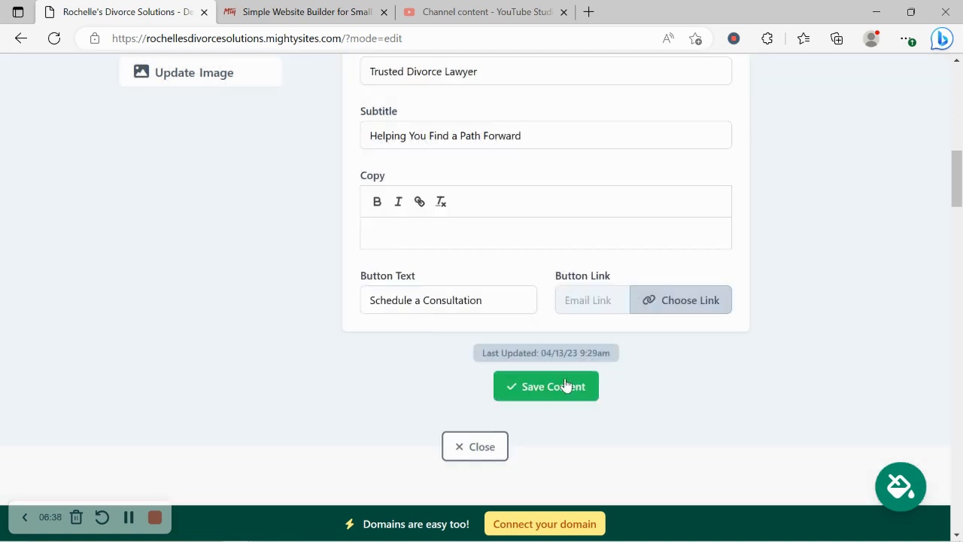
pyautogui.click(565, 387)
# Close the hero editor and review the mission paragraph and Contact Us text.
pyautogui.click(462, 461)
pyautogui.scroll(2, 312, 284)
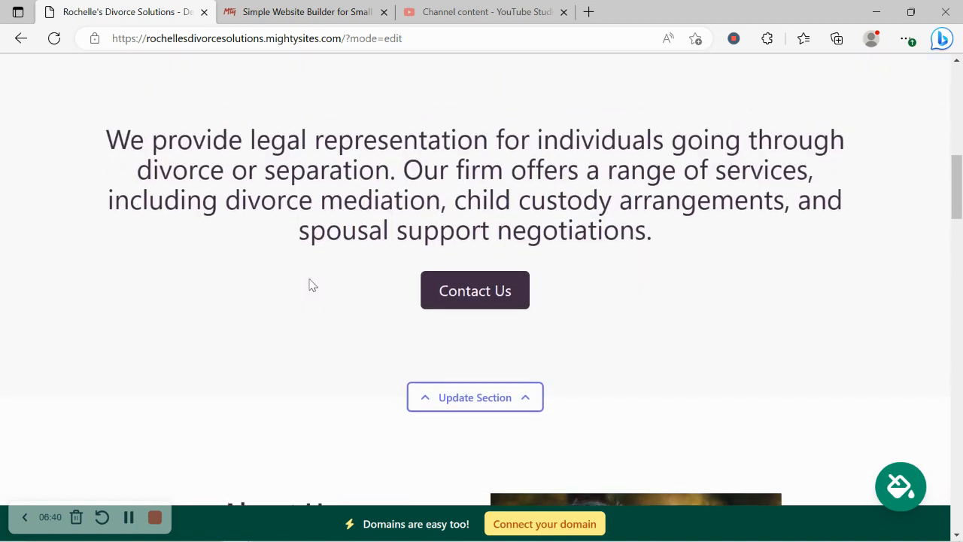
pyautogui.moveTo(85, 211); pyautogui.dragTo(712, 338)
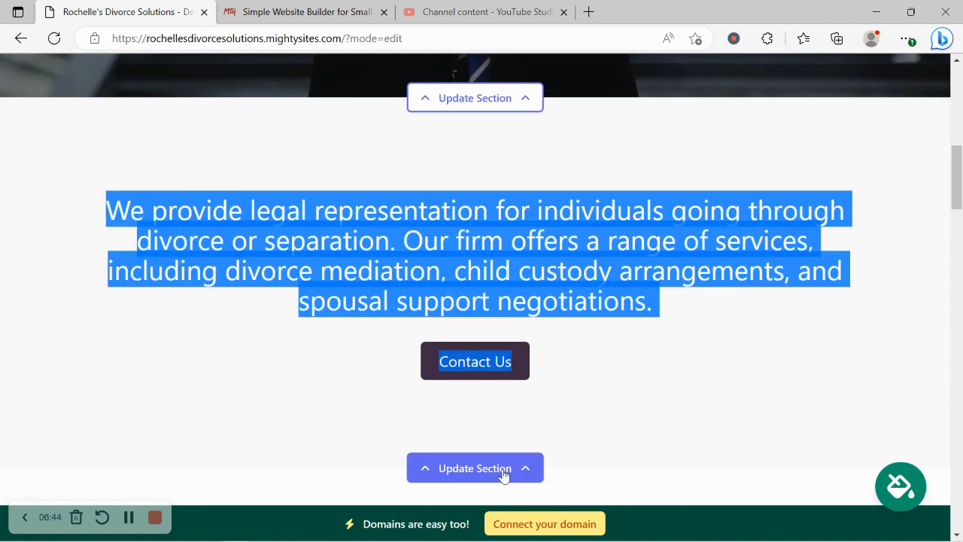
pyautogui.click(624, 396)
pyautogui.scroll(-1, 623, 396)
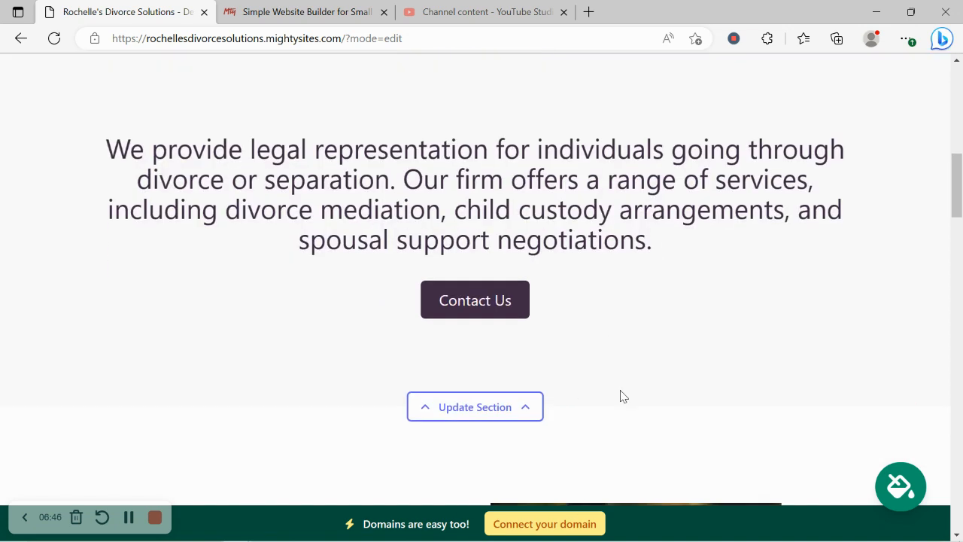
pyautogui.scroll(-5, 622, 395)
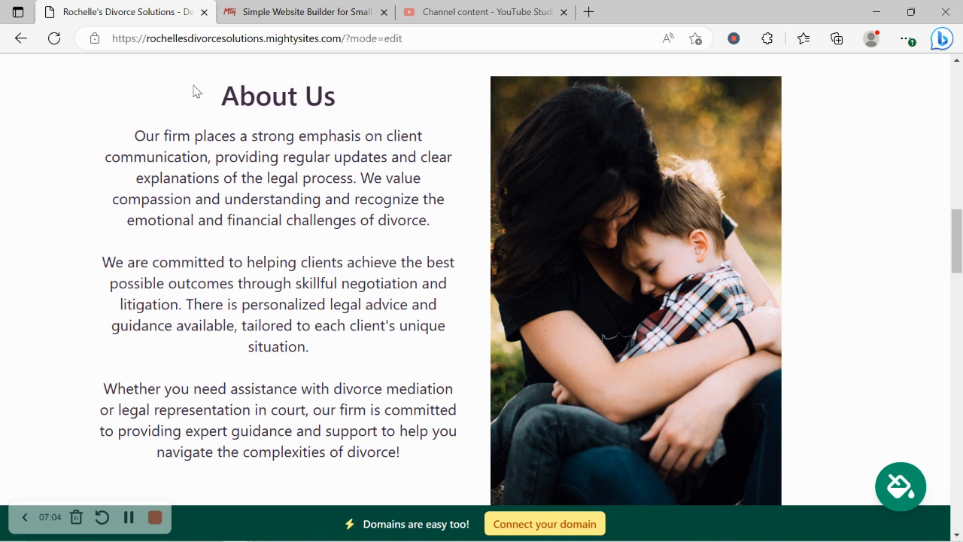
# Review the About Us section and remaining content, then go to 'Connect your domain'.
pyautogui.moveTo(194, 89); pyautogui.dragTo(429, 486)
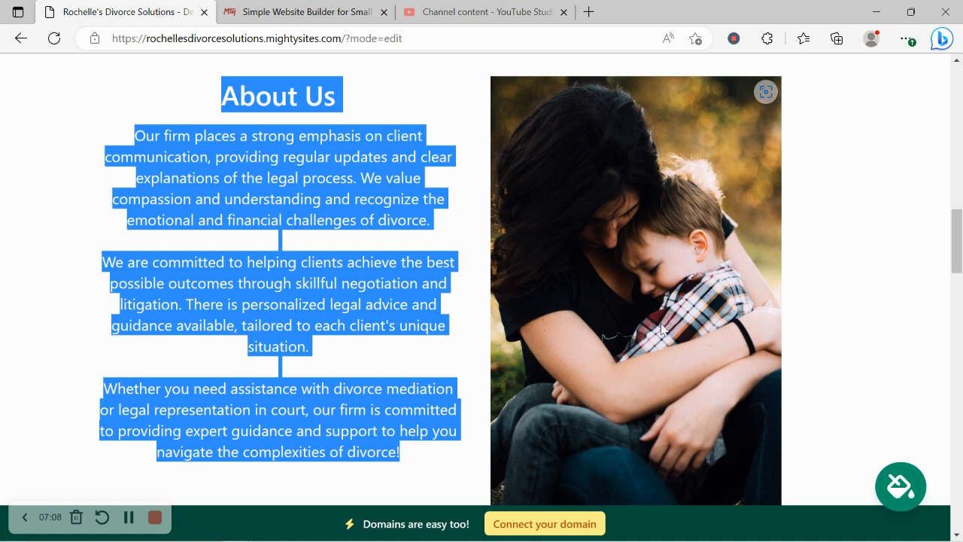
pyautogui.scroll(-10, 662, 329)
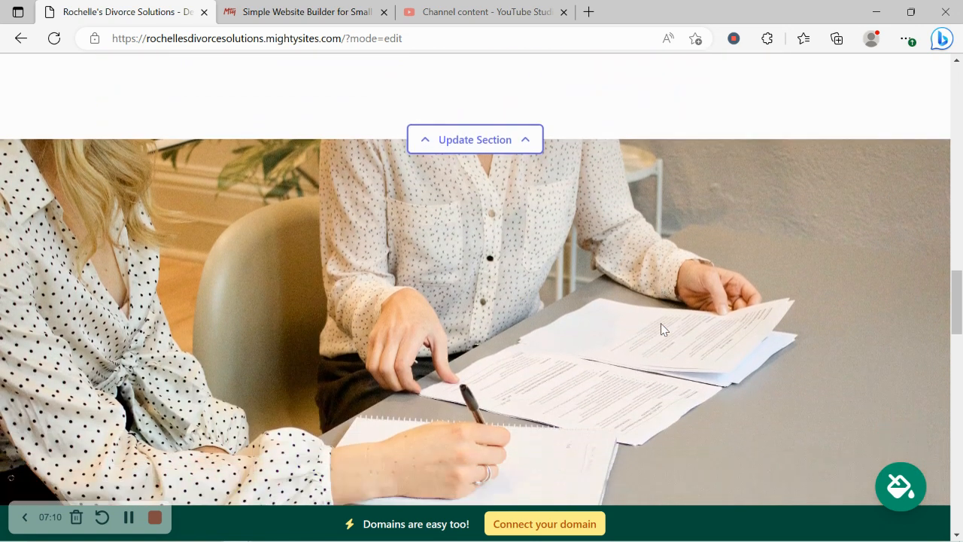
pyautogui.scroll(-7, 661, 329)
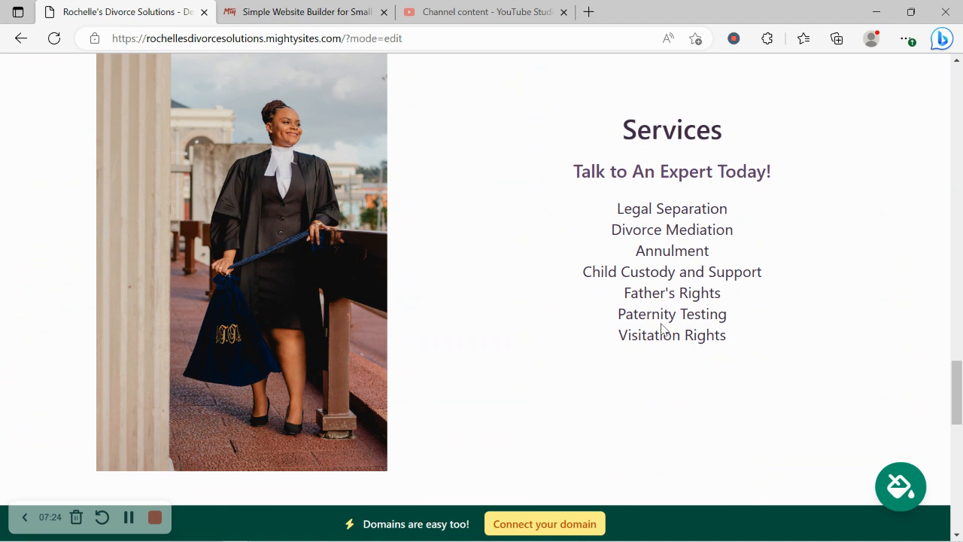
pyautogui.scroll(-1, 724, 139)
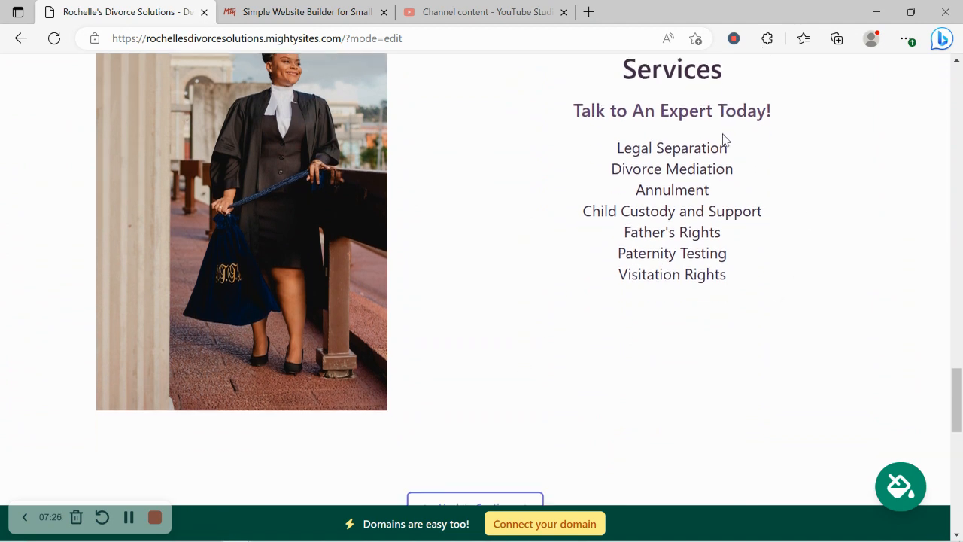
pyautogui.scroll(-6, 724, 140)
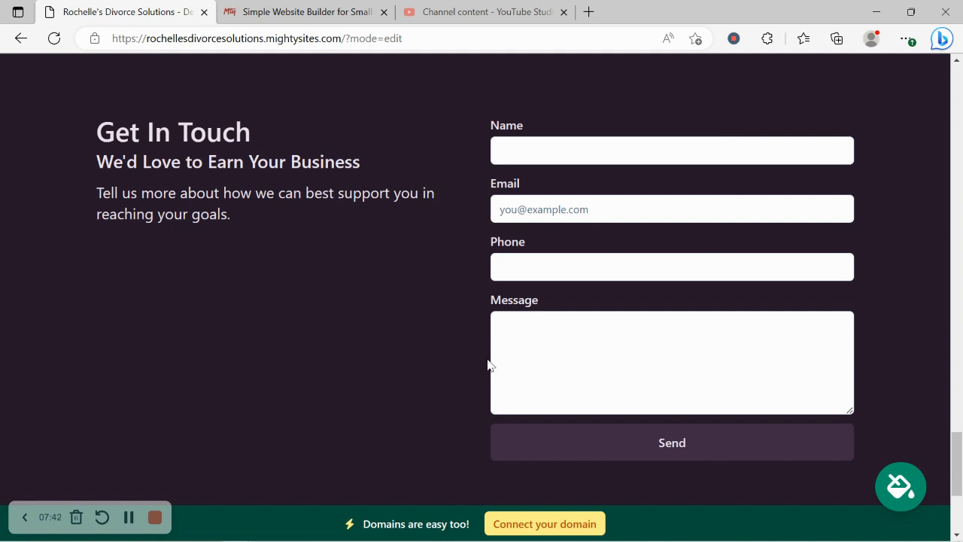
pyautogui.scroll(-3, 242, 277)
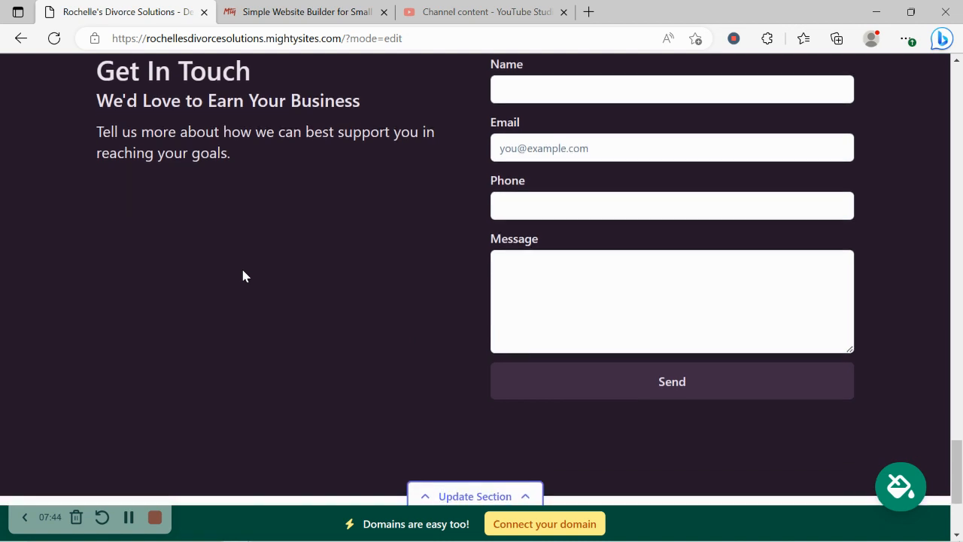
pyautogui.scroll(2, 243, 276)
pyautogui.scroll(1, 243, 276)
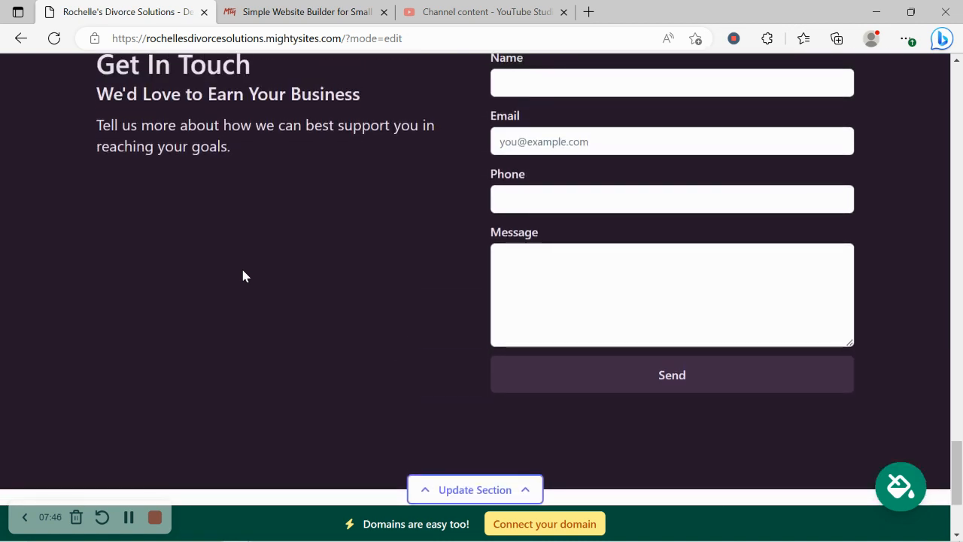
pyautogui.scroll(6, 243, 276)
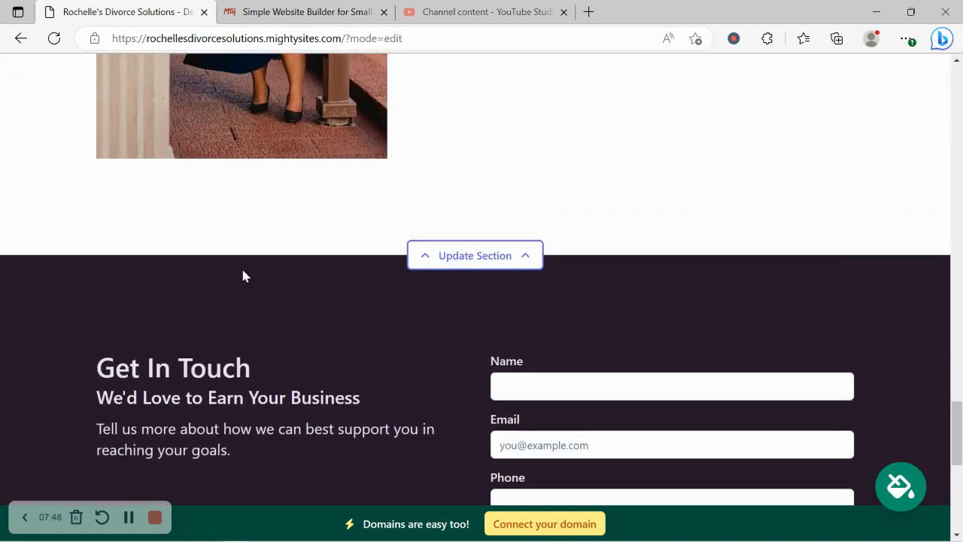
pyautogui.scroll(8, 243, 275)
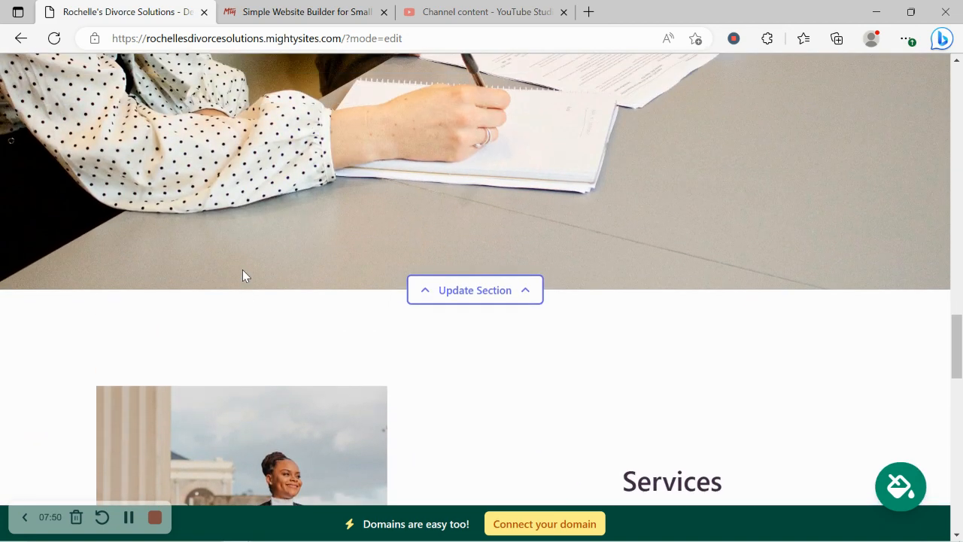
pyautogui.scroll(1, 567, 340)
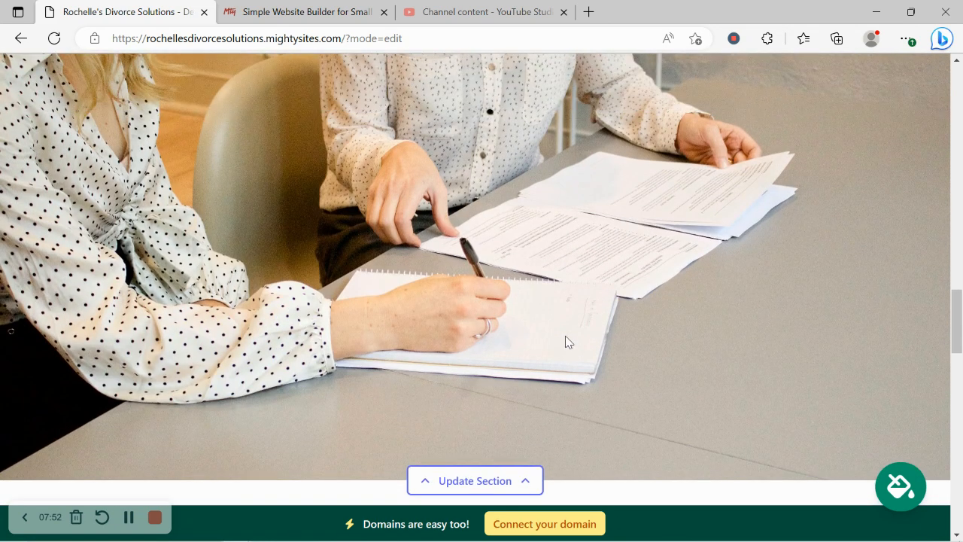
pyautogui.click(550, 526)
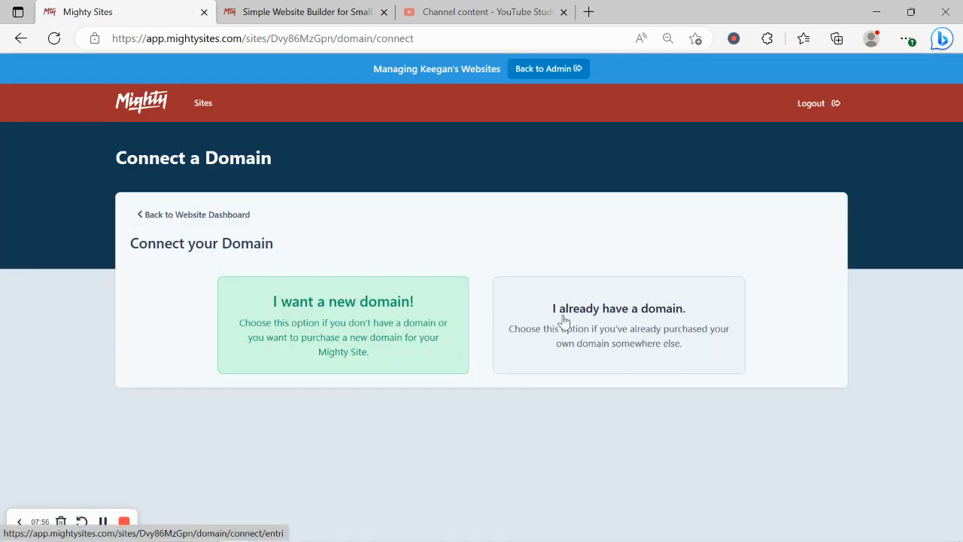
pyautogui.click(263, 9)
pyautogui.scroll(17, 264, 6)
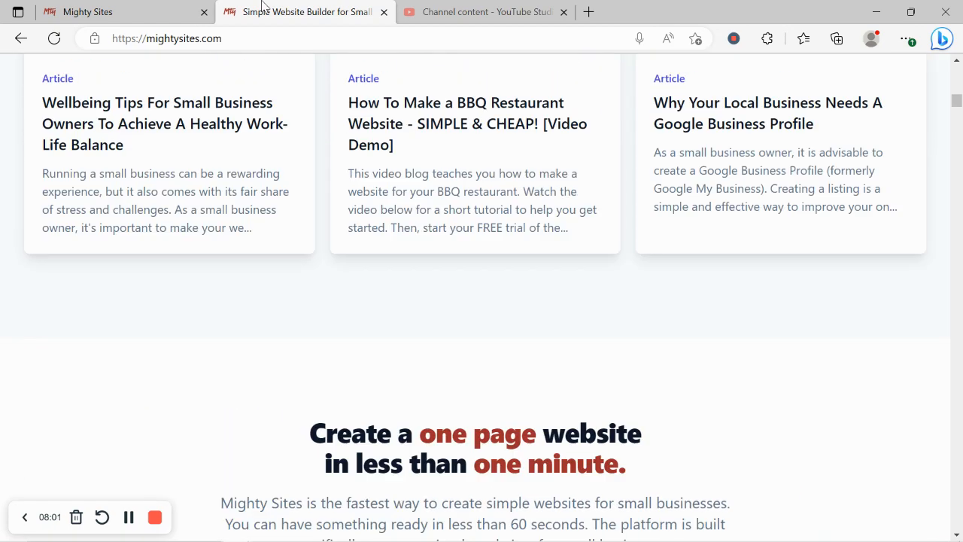
pyautogui.scroll(8, 264, 6)
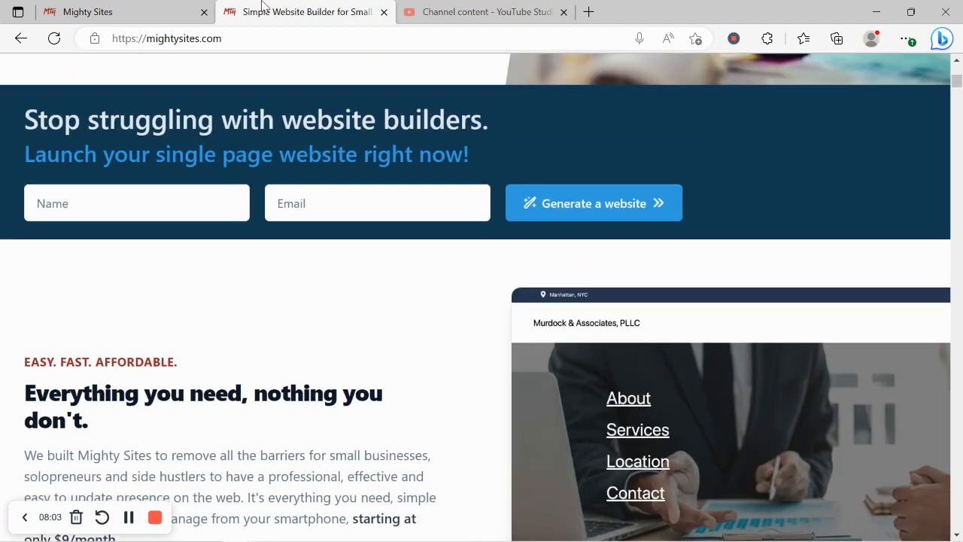
pyautogui.scroll(3, 264, 6)
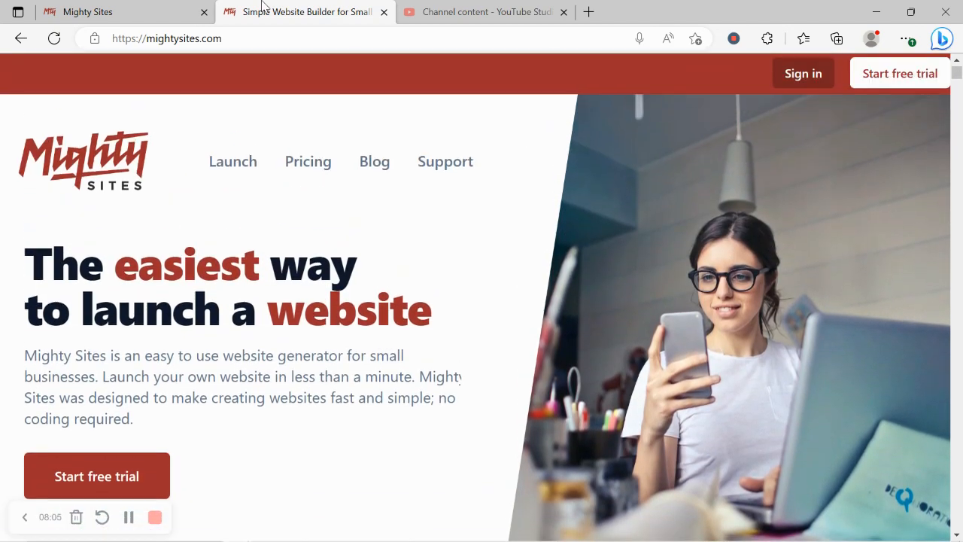
pyautogui.click(375, 165)
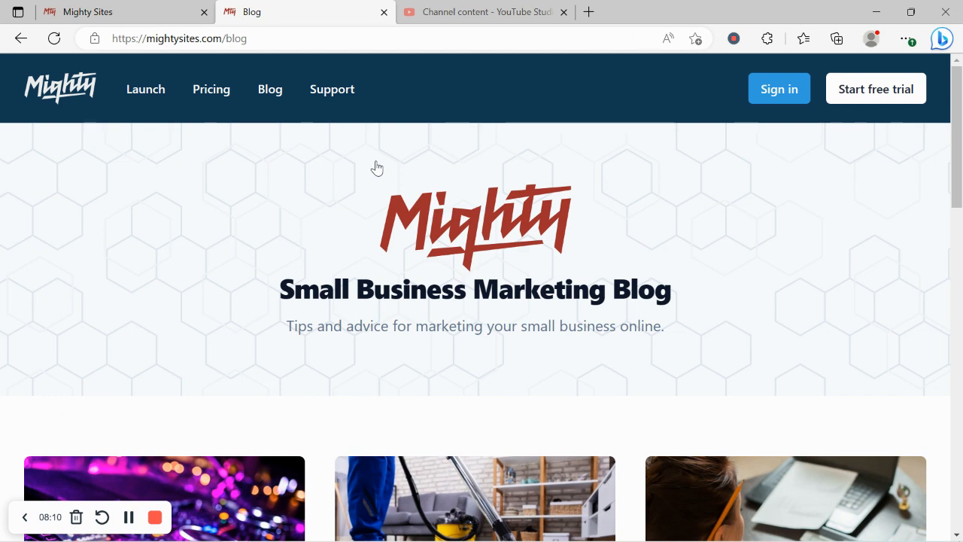
pyautogui.moveTo(287, 326); pyautogui.dragTo(718, 340)
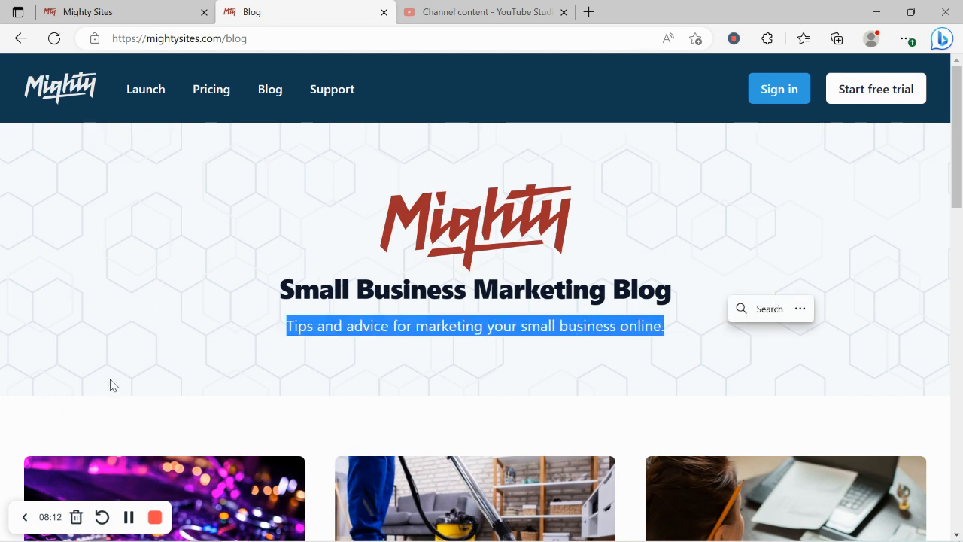
pyautogui.click(376, 344)
pyautogui.scroll(-5, 377, 344)
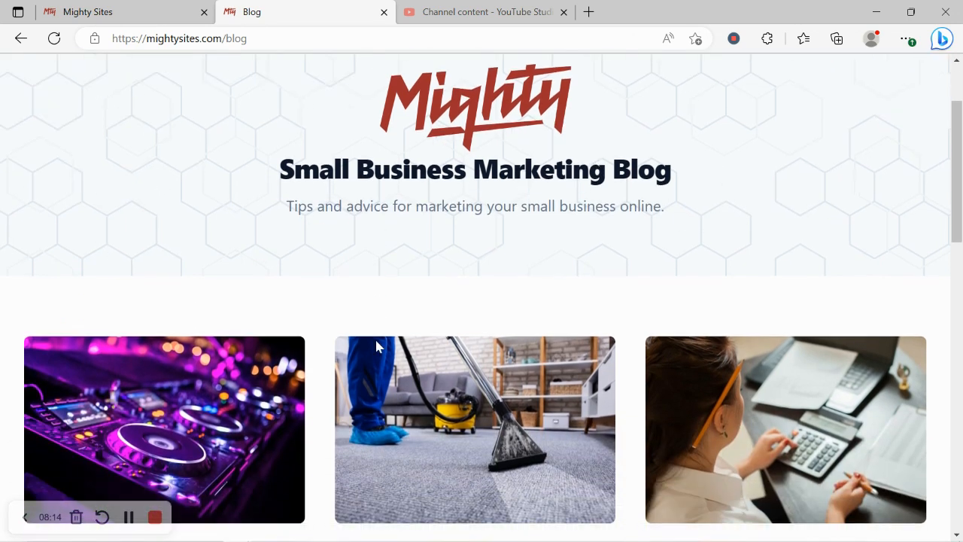
pyautogui.scroll(-4, 376, 346)
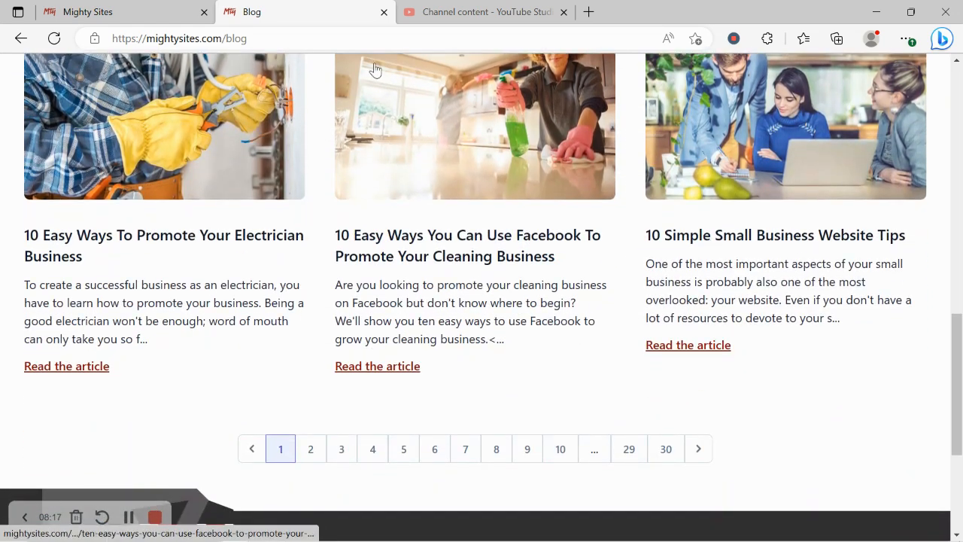
pyautogui.click(151, 9)
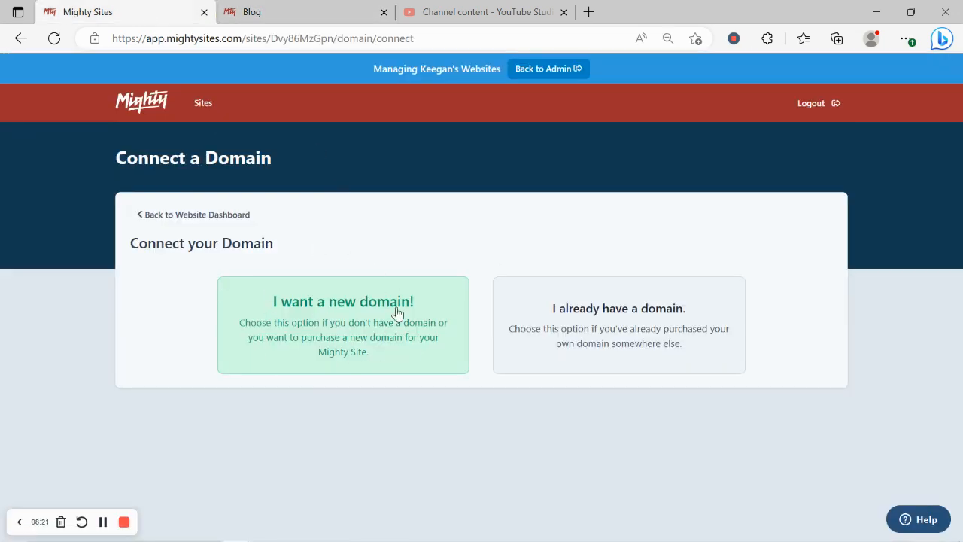
# Return to the website dashboard and open the live mightysites.com site in a new tab.
pyautogui.click(181, 219)
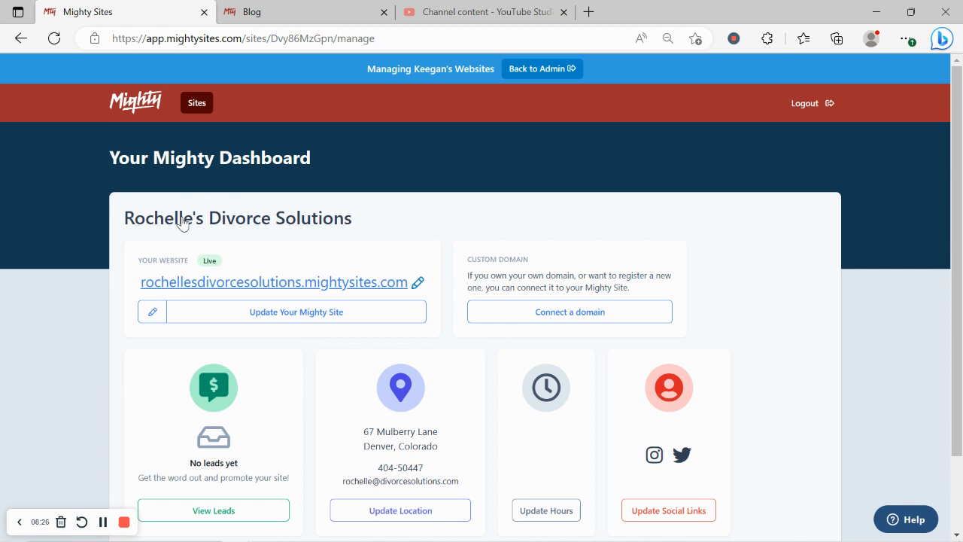
pyautogui.moveTo(87, 131); pyautogui.dragTo(317, 159)
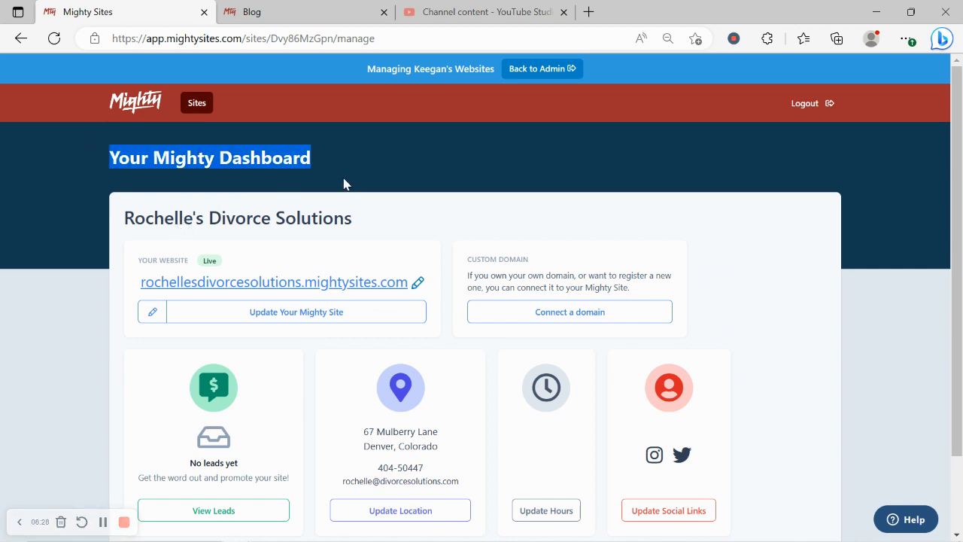
pyautogui.click(118, 463)
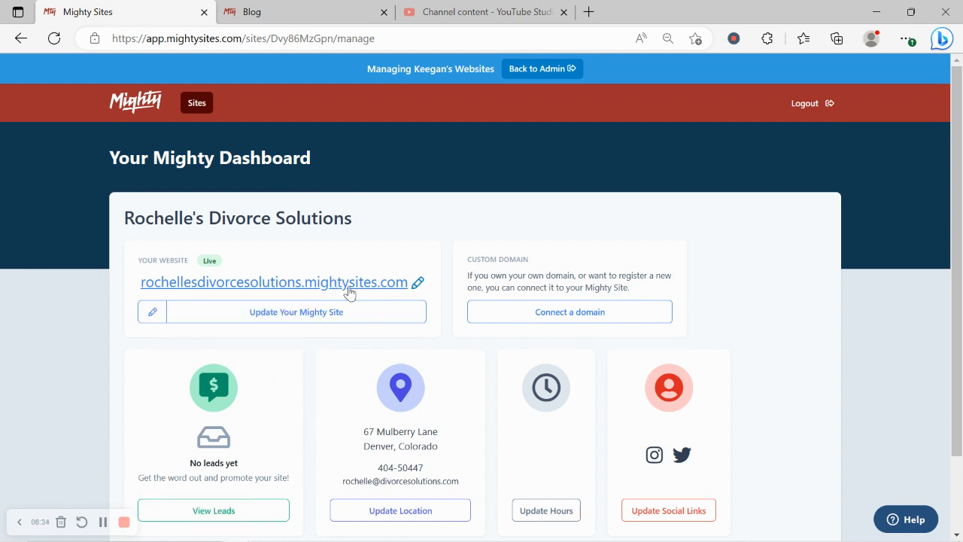
pyautogui.click(394, 285)
pyautogui.click(189, 10)
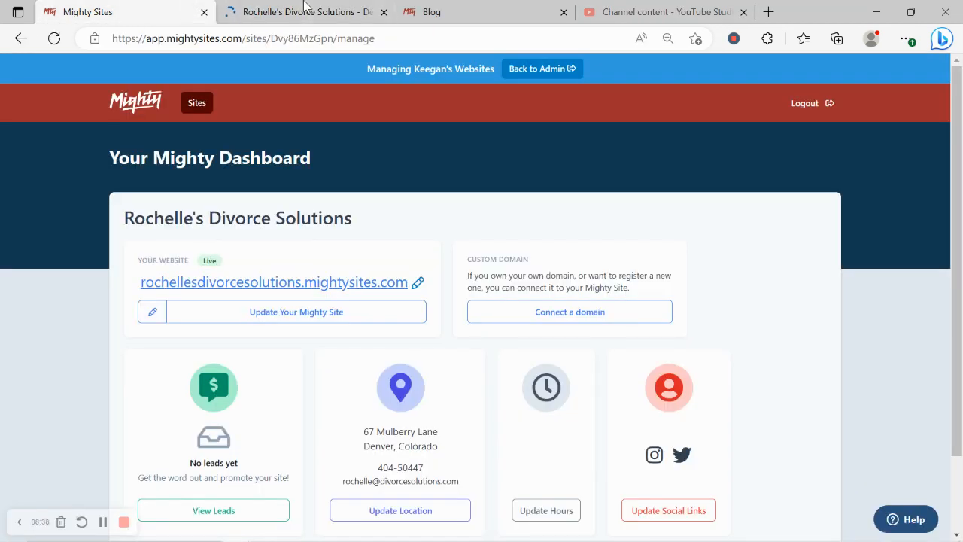
# Scroll the live site from the photo hero past the services overview to About Us.
pyautogui.click(304, 9)
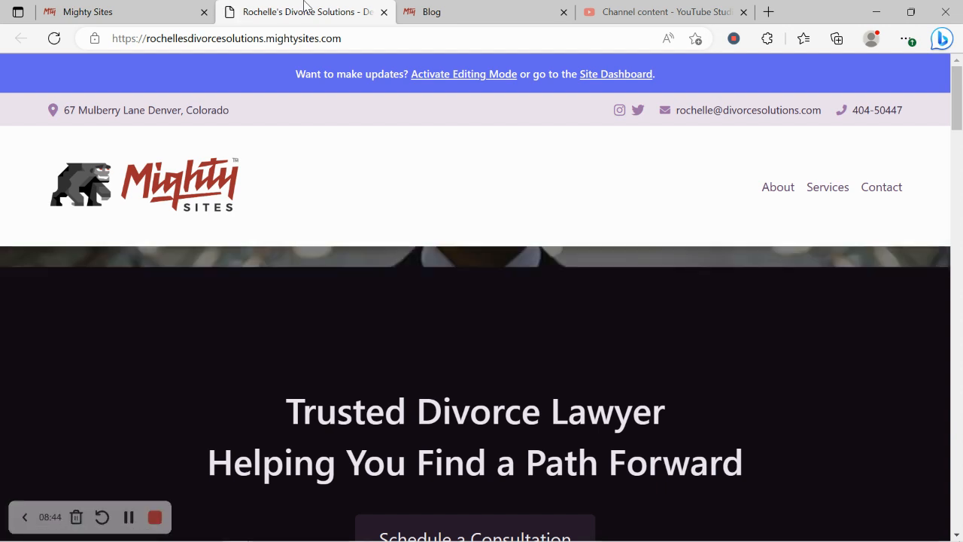
pyautogui.press('Down')
pyautogui.press('Down')
pyautogui.press('Down')
pyautogui.press('Down')
pyautogui.press('Down')
pyautogui.press('Down')
pyautogui.press('Down')
pyautogui.press('Down')
pyautogui.press('Down')
pyautogui.press('Down')
pyautogui.press('Down')
pyautogui.press('Down')
pyautogui.press('Down')
pyautogui.press('Down')
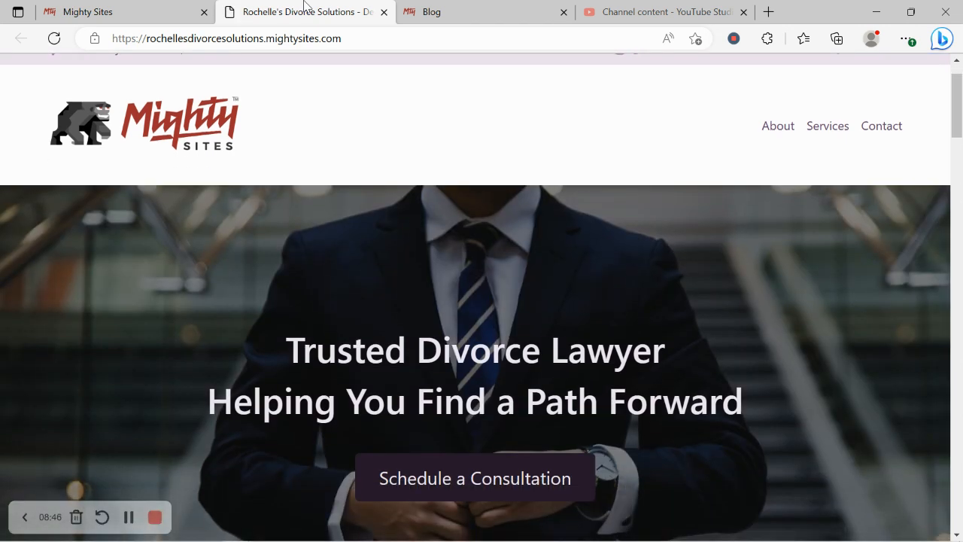
pyautogui.press('Down')
pyautogui.press('Down')
pyautogui.press('Down')
pyautogui.press('Down')
pyautogui.press('Down')
pyautogui.press('Down')
pyautogui.press('Down')
pyautogui.press('Down')
pyautogui.press('Down')
pyautogui.press('Down')
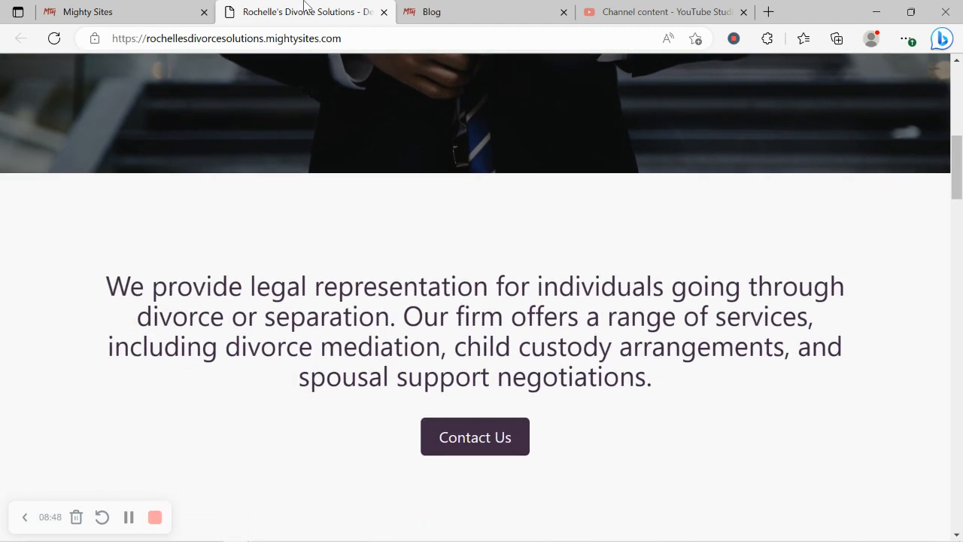
pyautogui.press('Down')
pyautogui.press('Down')
pyautogui.press('Down')
pyautogui.press('Down')
pyautogui.press('Down')
pyautogui.press('Down')
pyautogui.press('Down')
pyautogui.press('Down')
pyautogui.press('Down')
pyautogui.press('Down')
pyautogui.press('Down')
pyautogui.press('Down')
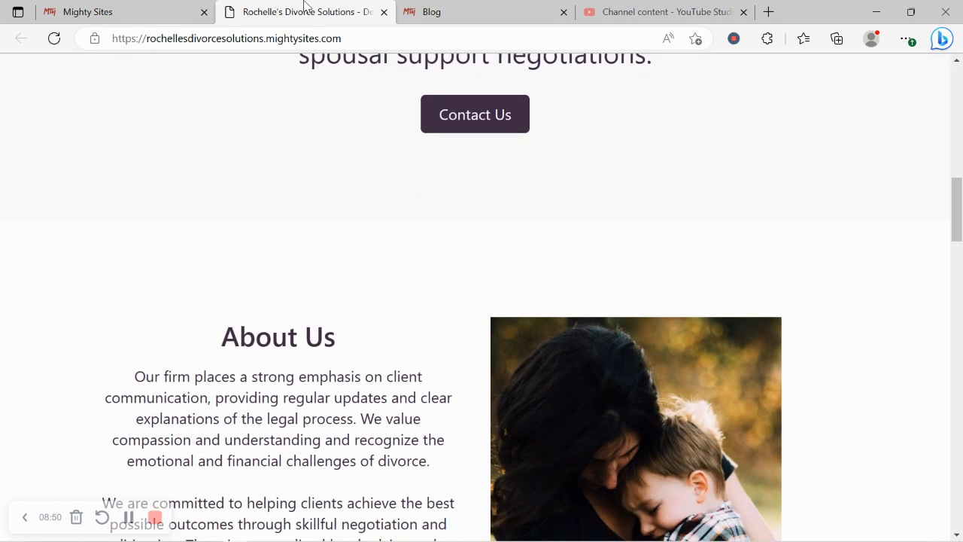